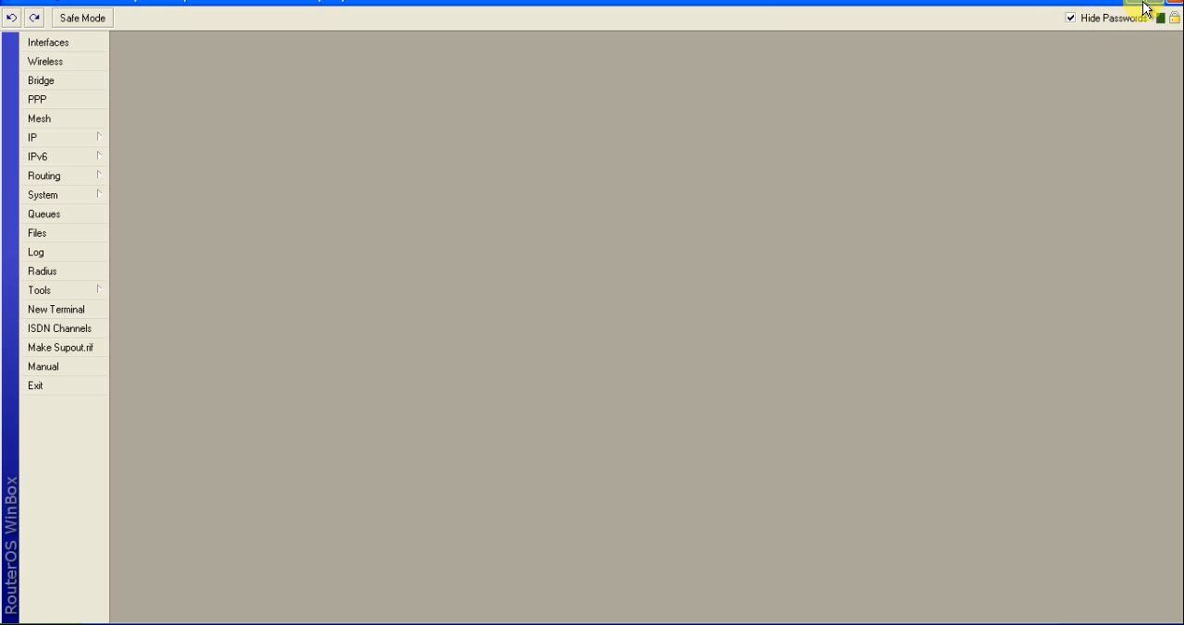
# Restore the maximized router session window to normal size and close it, returning to the desktop
pyautogui.click(1154, 9)
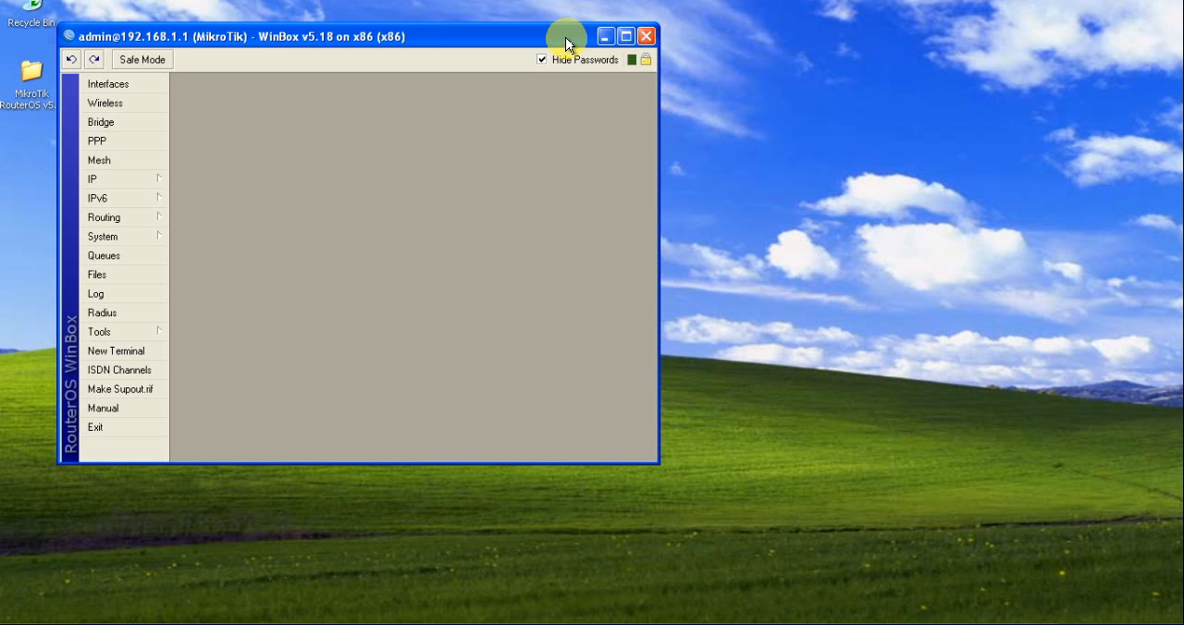
pyautogui.click(764, 87)
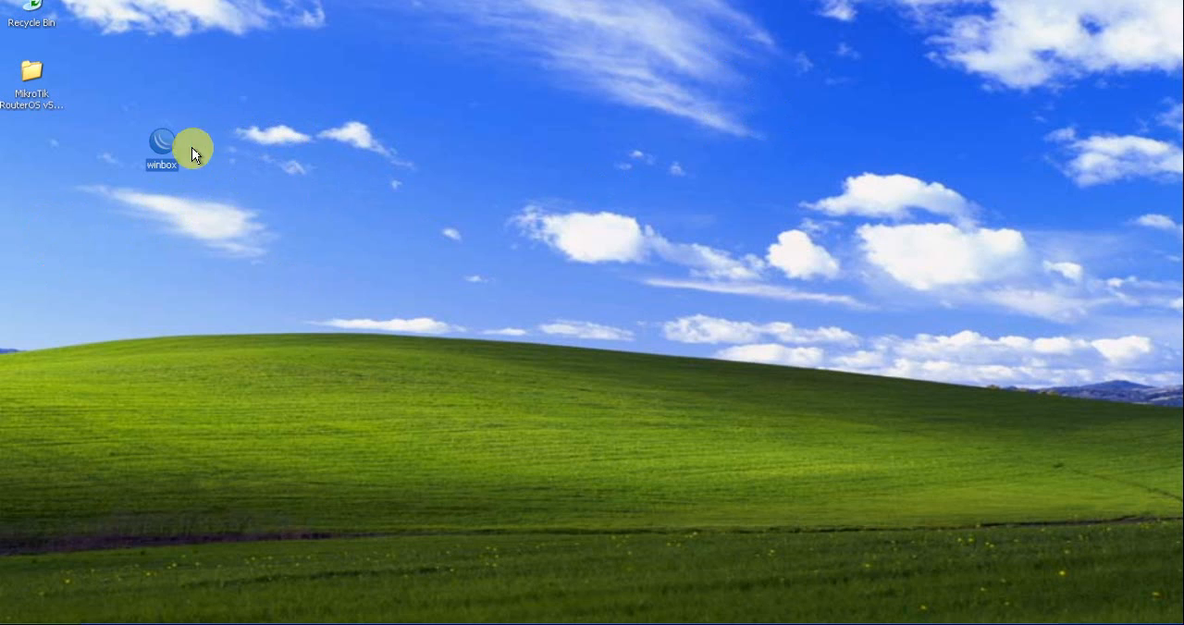
pyautogui.click(357, 210)
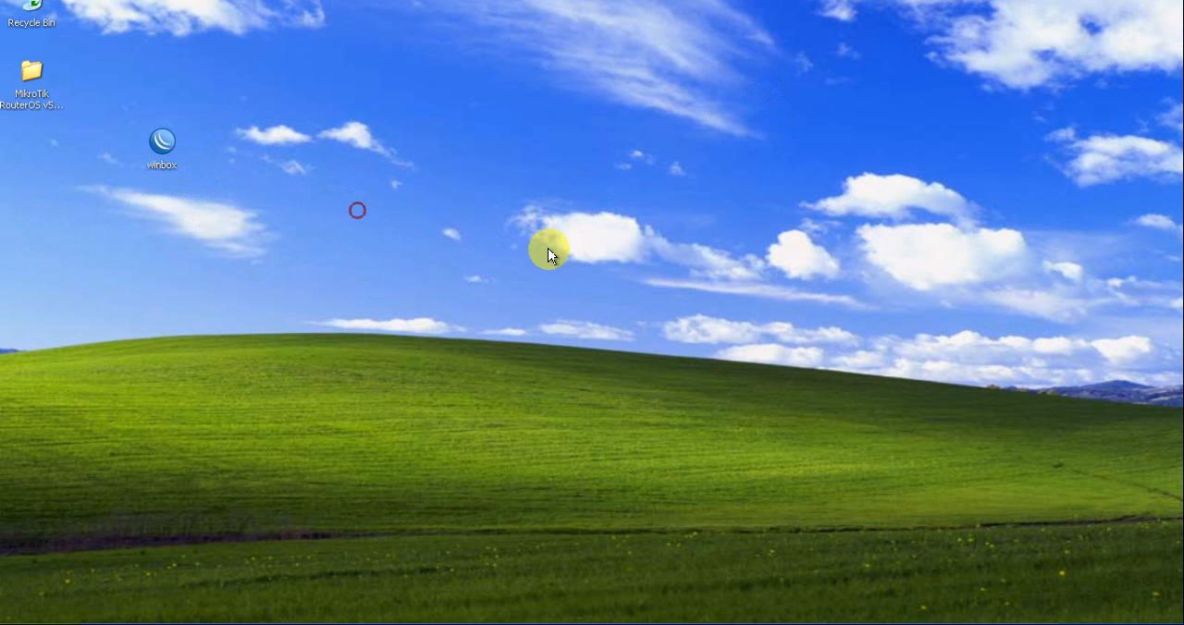
# Run winbox from the desktop, connect to the router at 192.168.1.1 as admin, and maximize the session window
pyautogui.doubleClick(163, 144)
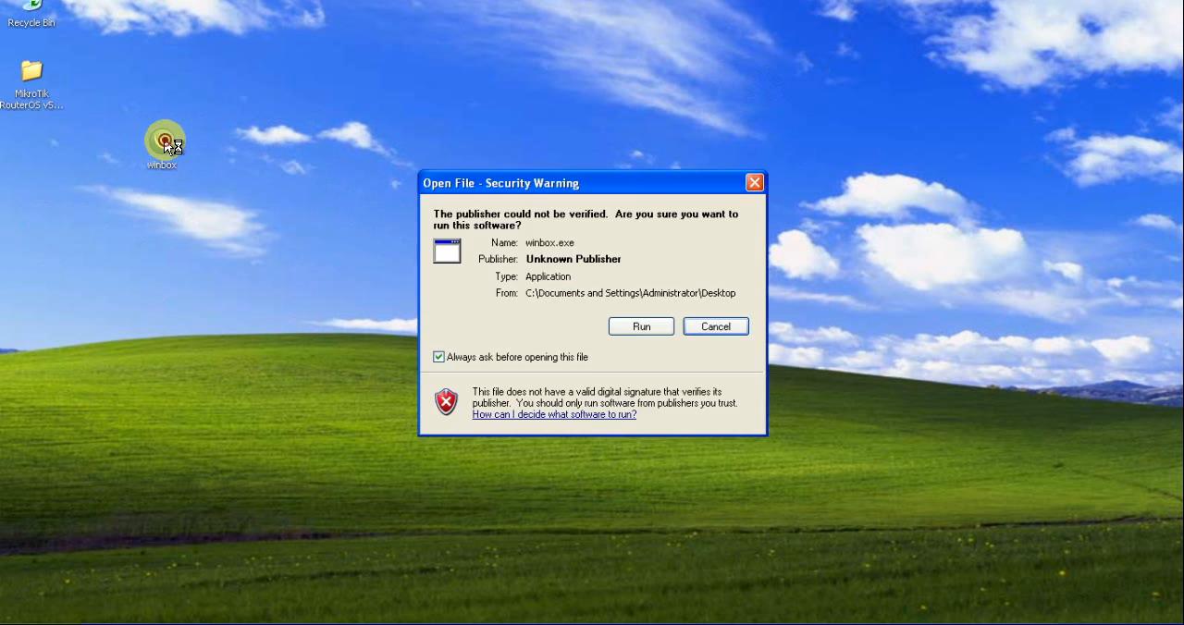
pyautogui.click(636, 329)
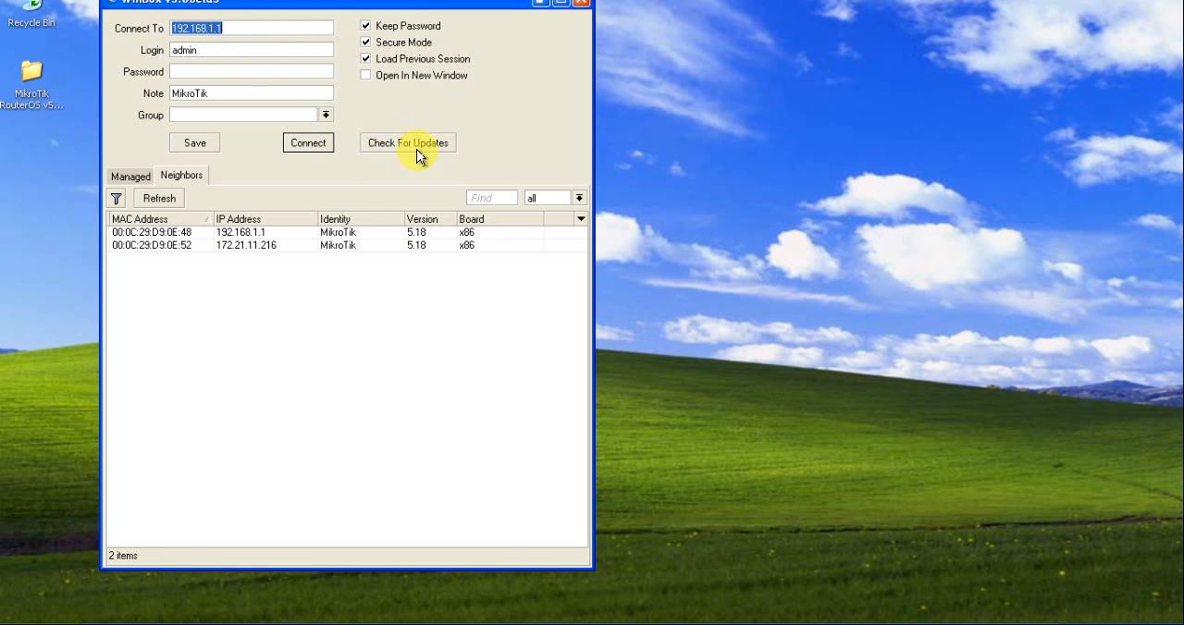
pyautogui.click(305, 145)
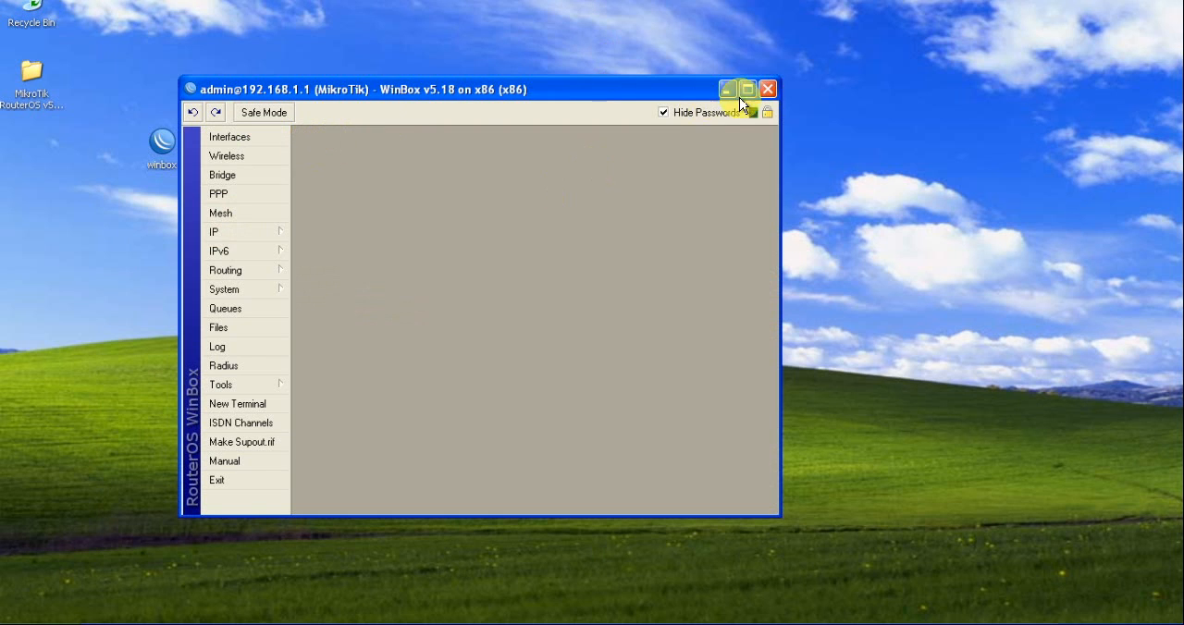
pyautogui.click(748, 89)
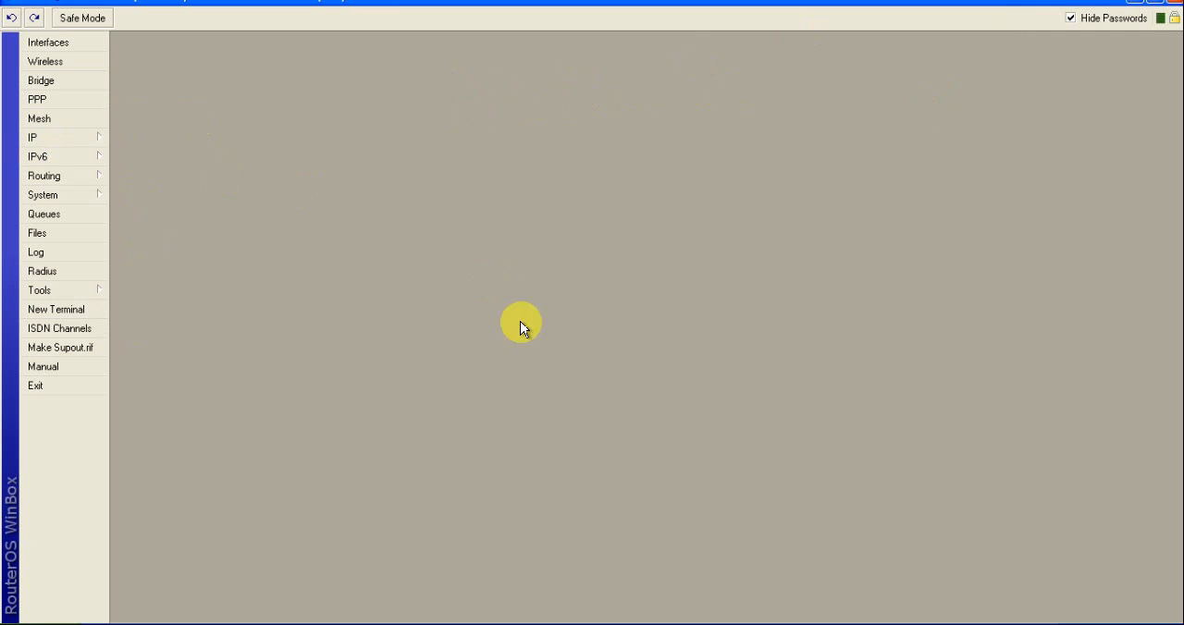
# Open the IP firewall configuration and the Torch traffic tool side by side
pyautogui.click(62, 140)
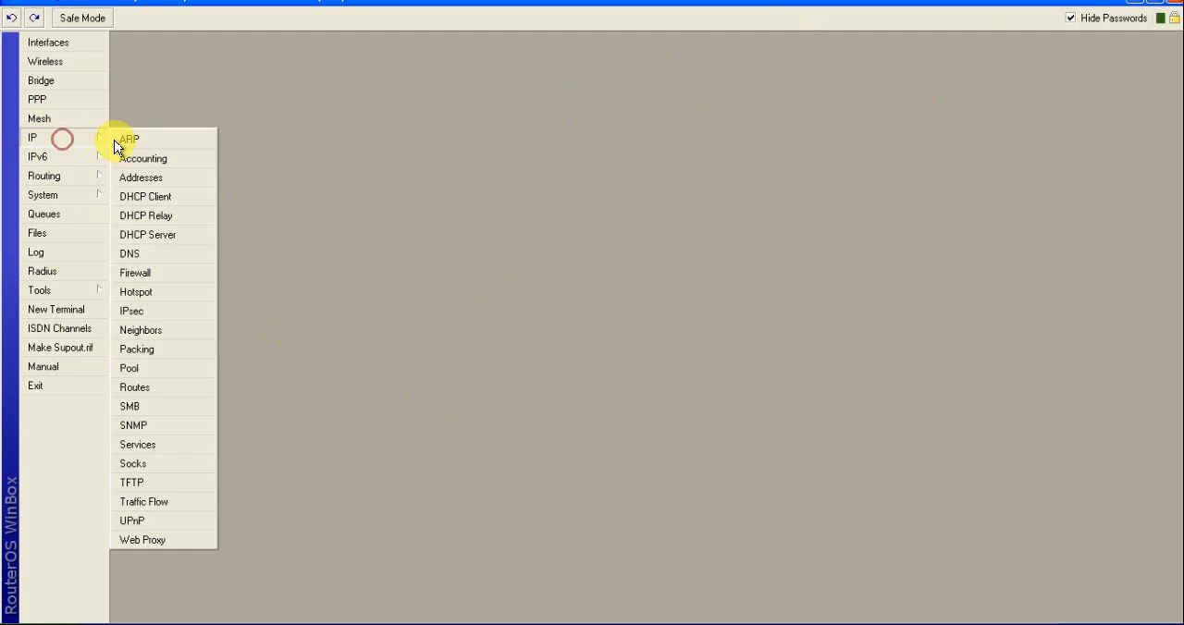
pyautogui.click(135, 274)
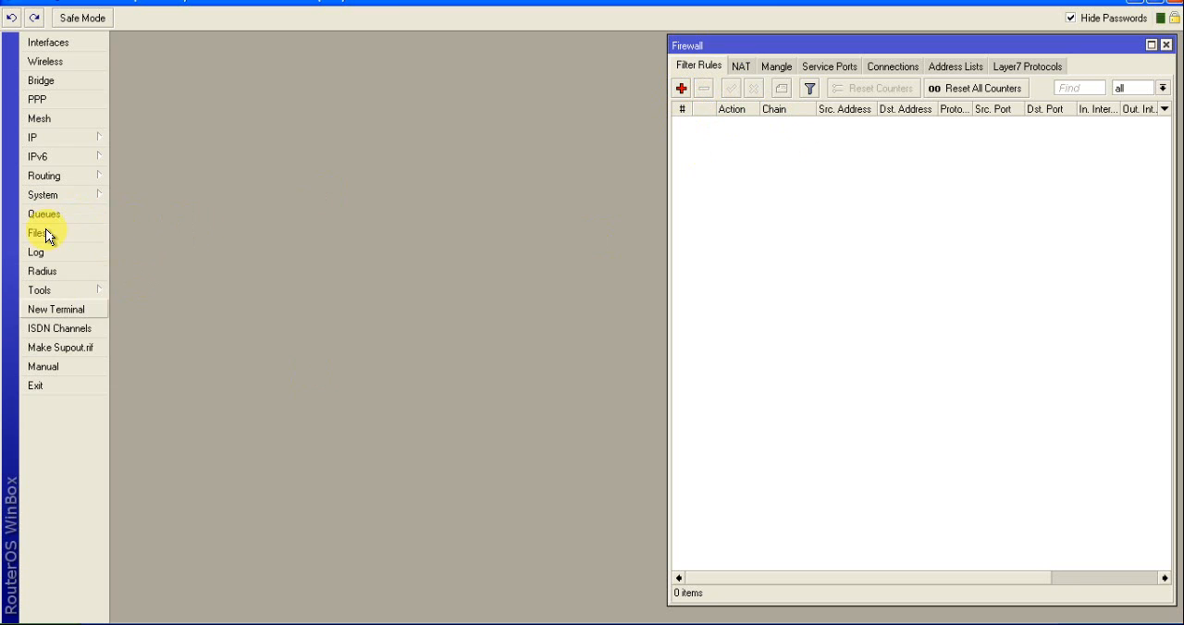
pyautogui.click(46, 292)
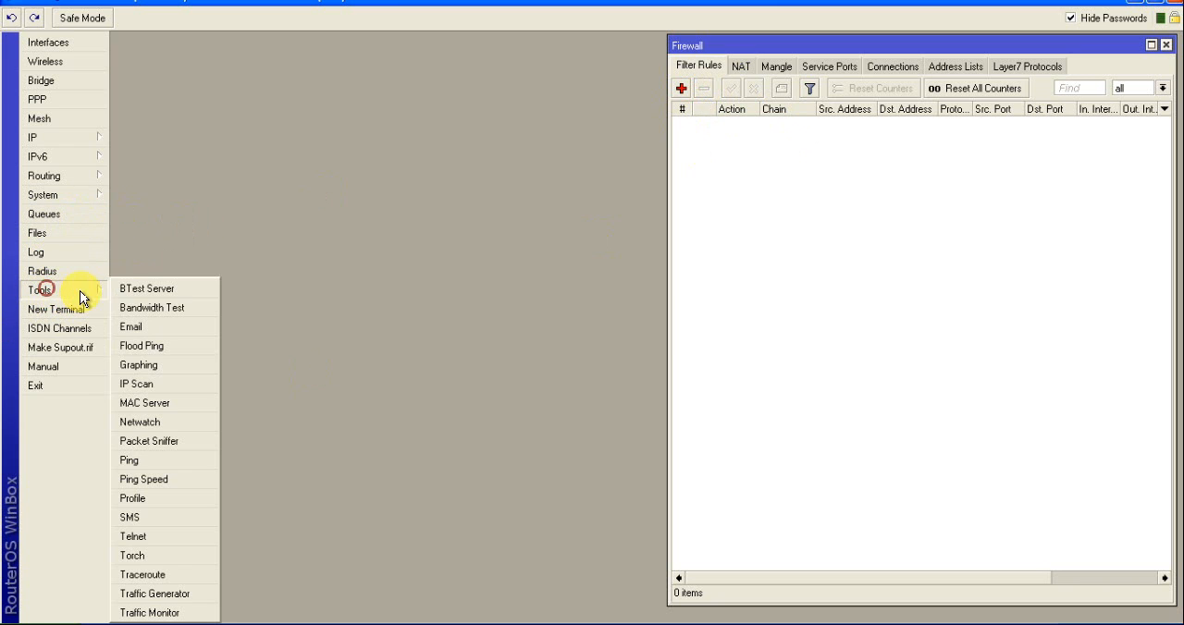
pyautogui.click(132, 556)
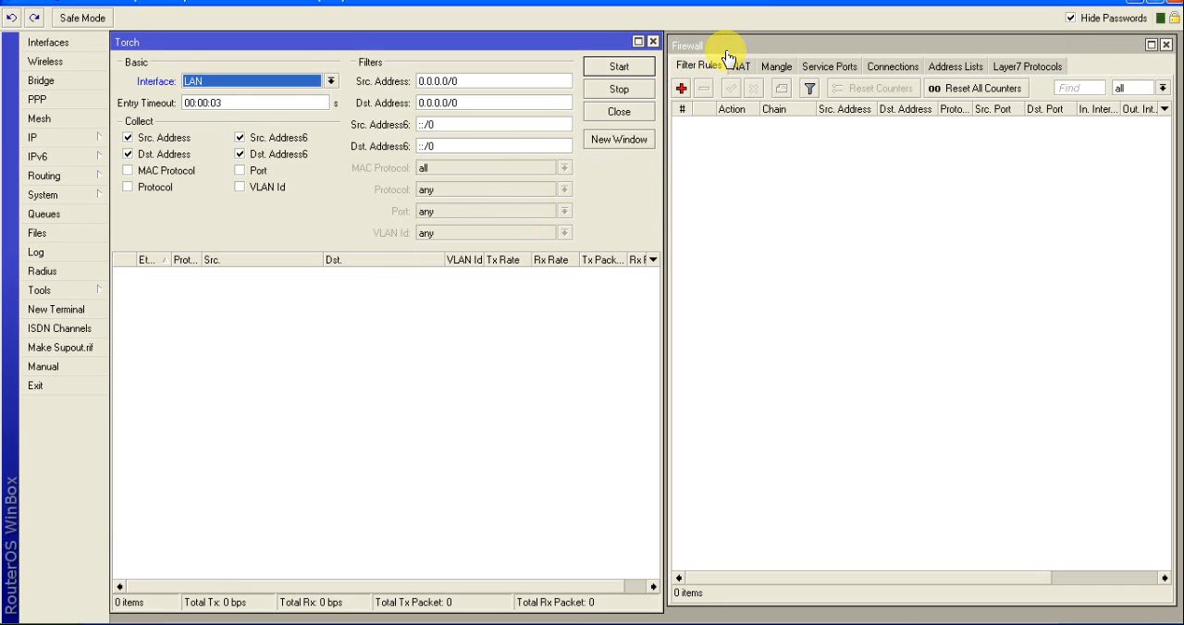
# Add a firewall filter rule on the forward chain that drops traffic from source address 192.168.1.5
pyautogui.click(684, 83)
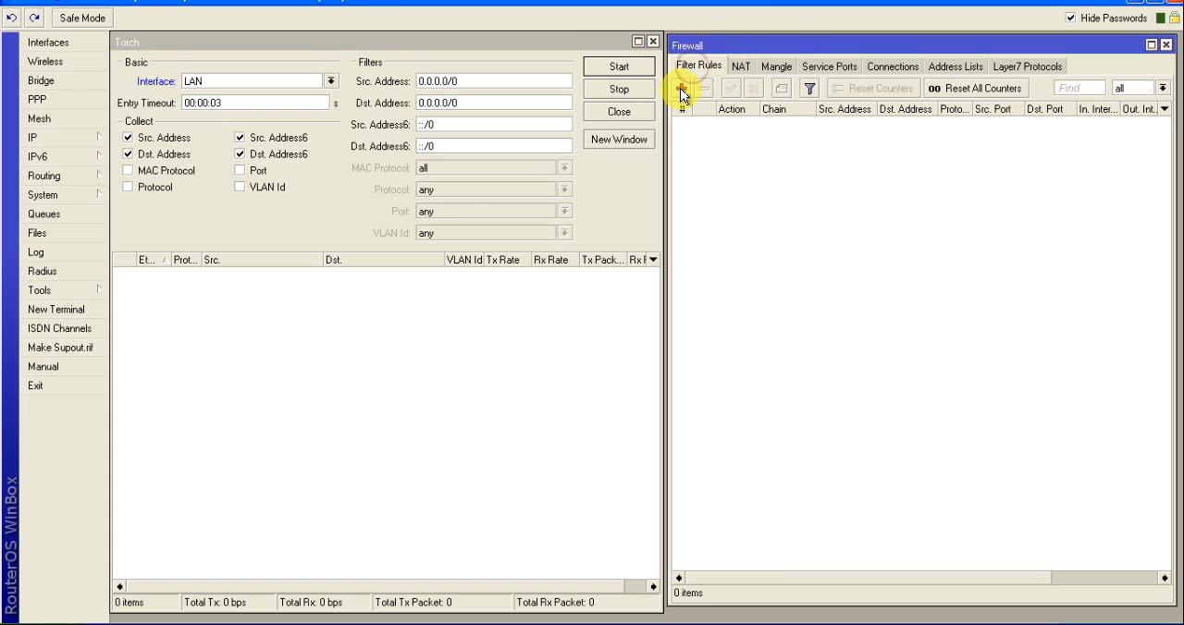
pyautogui.click(681, 90)
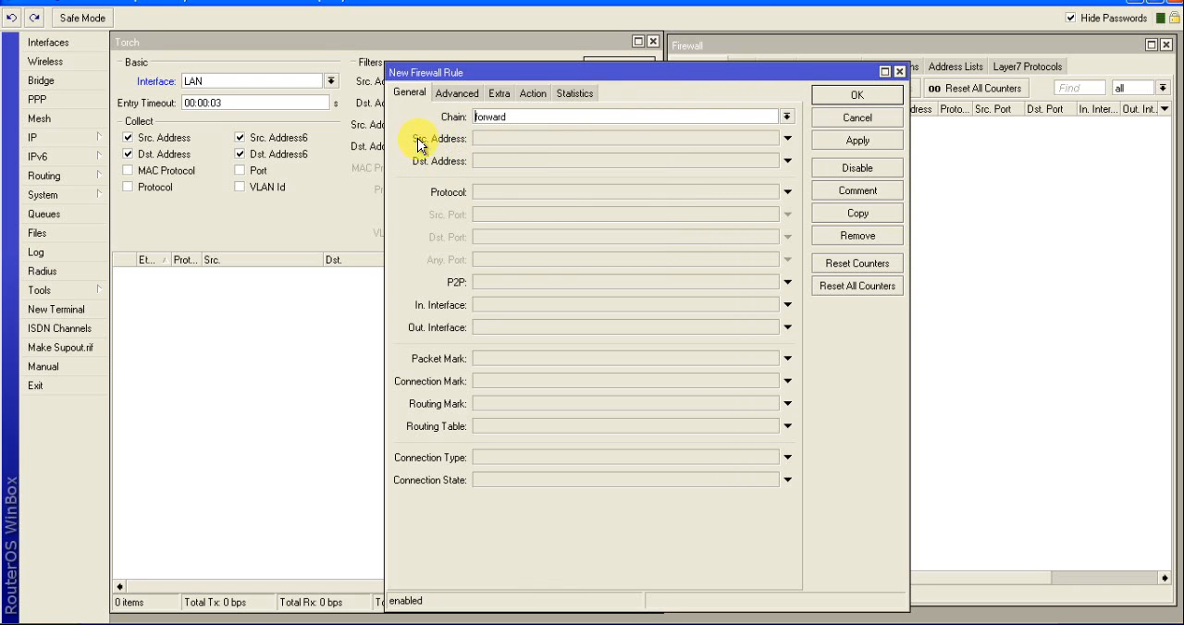
pyautogui.click(449, 140)
pyautogui.click(510, 137)
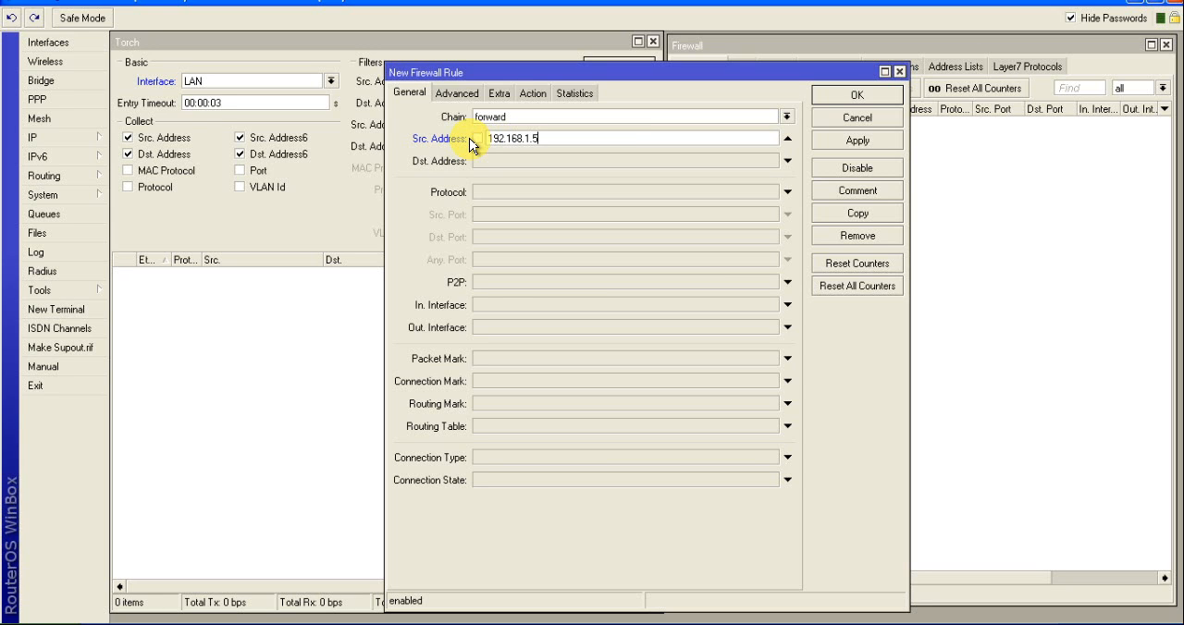
pyautogui.click(533, 95)
pyautogui.click(497, 122)
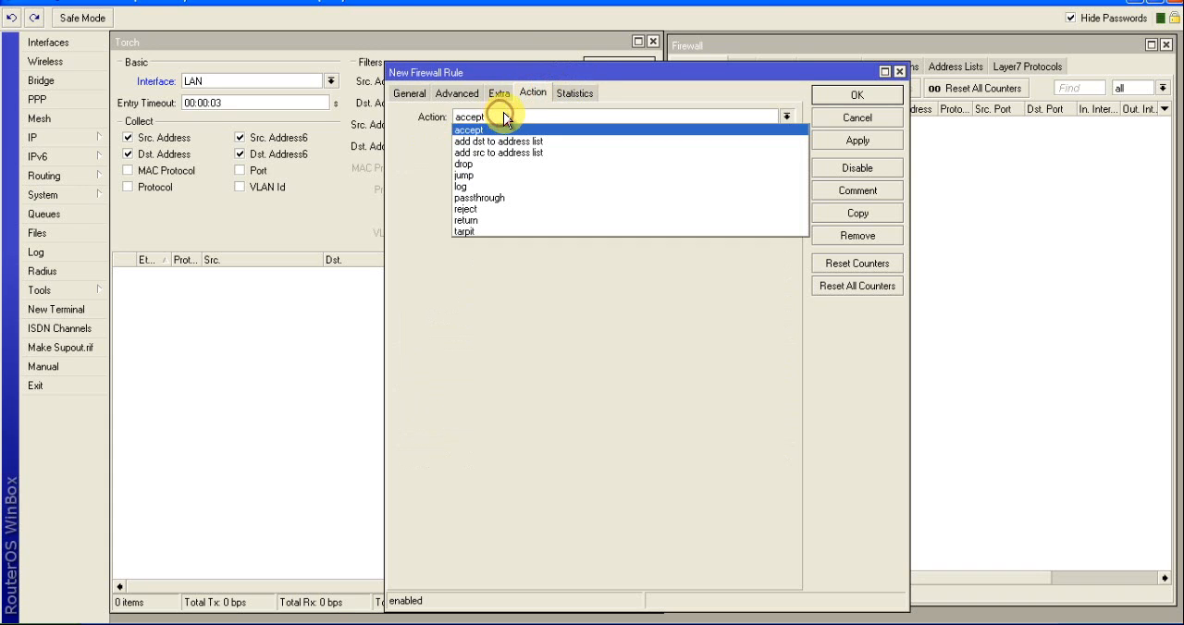
pyautogui.click(472, 165)
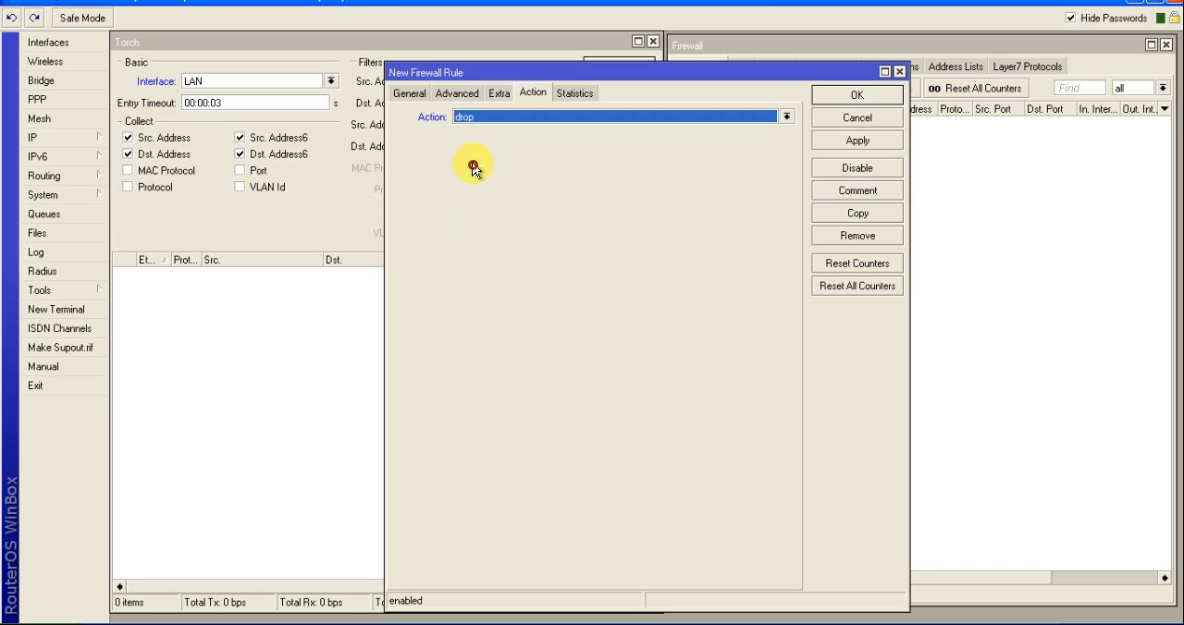
pyautogui.click(858, 143)
pyautogui.click(857, 97)
# Disable the drop rule for source address 192.168.1.5
pyautogui.click(825, 222)
pyautogui.click(819, 124)
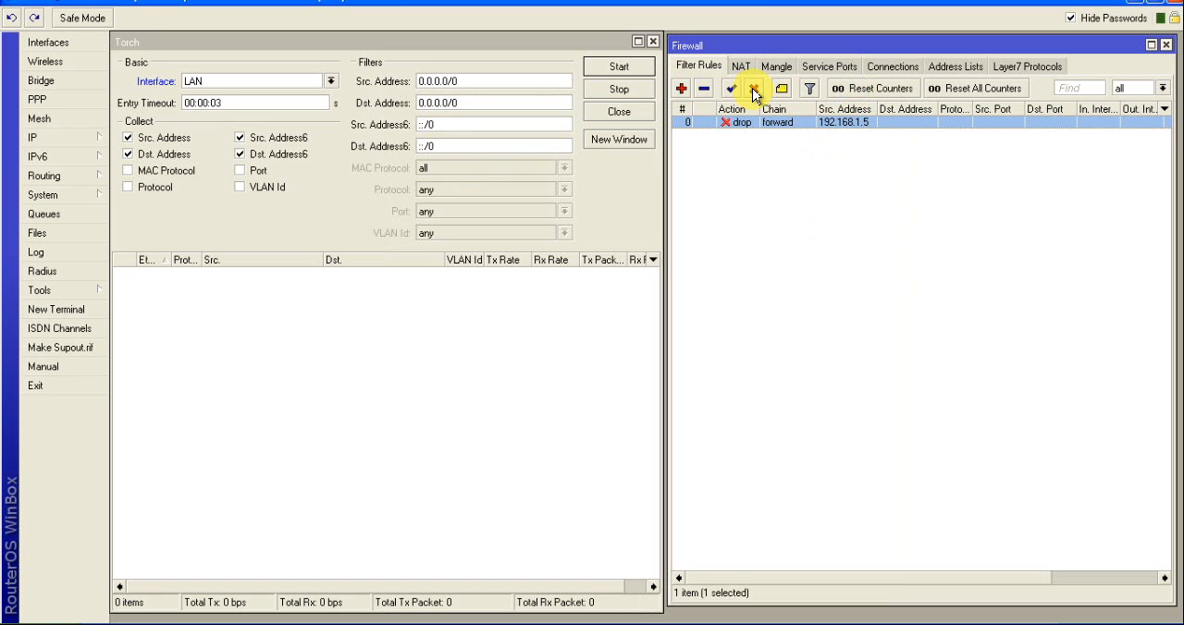
pyautogui.click(754, 89)
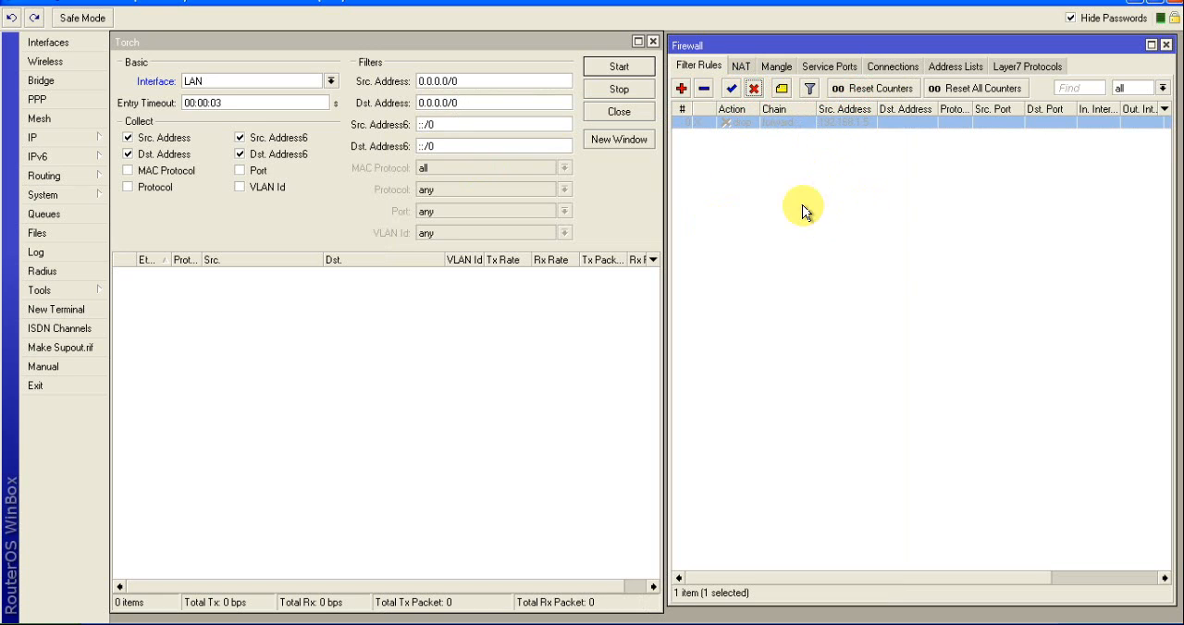
pyautogui.click(817, 237)
pyautogui.click(751, 124)
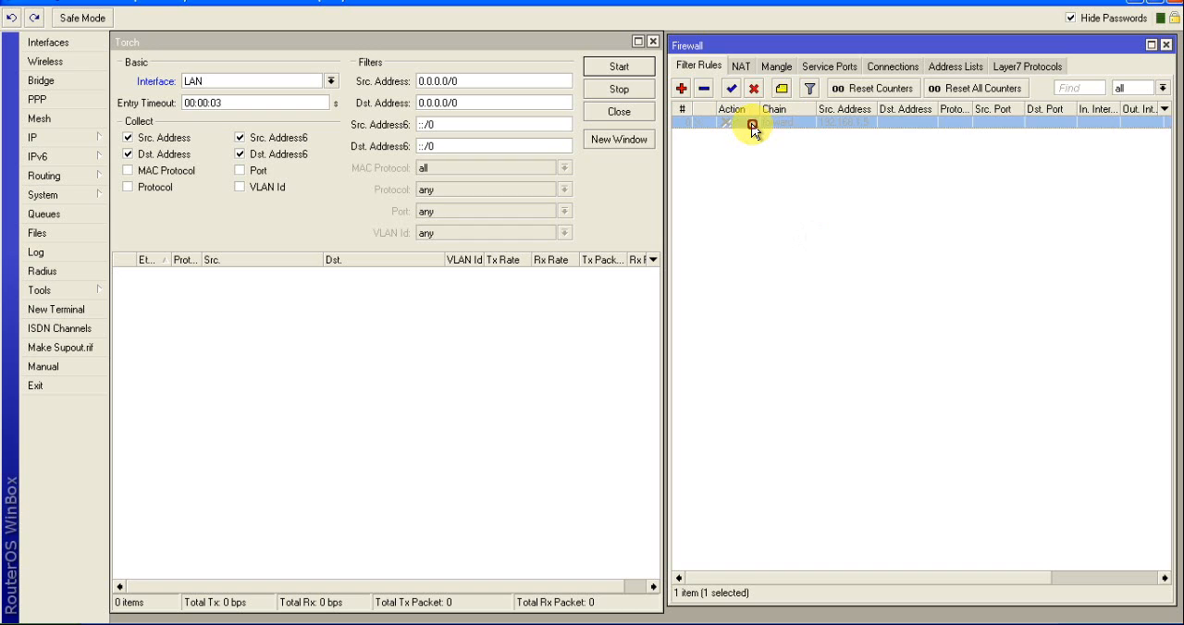
pyautogui.click(788, 195)
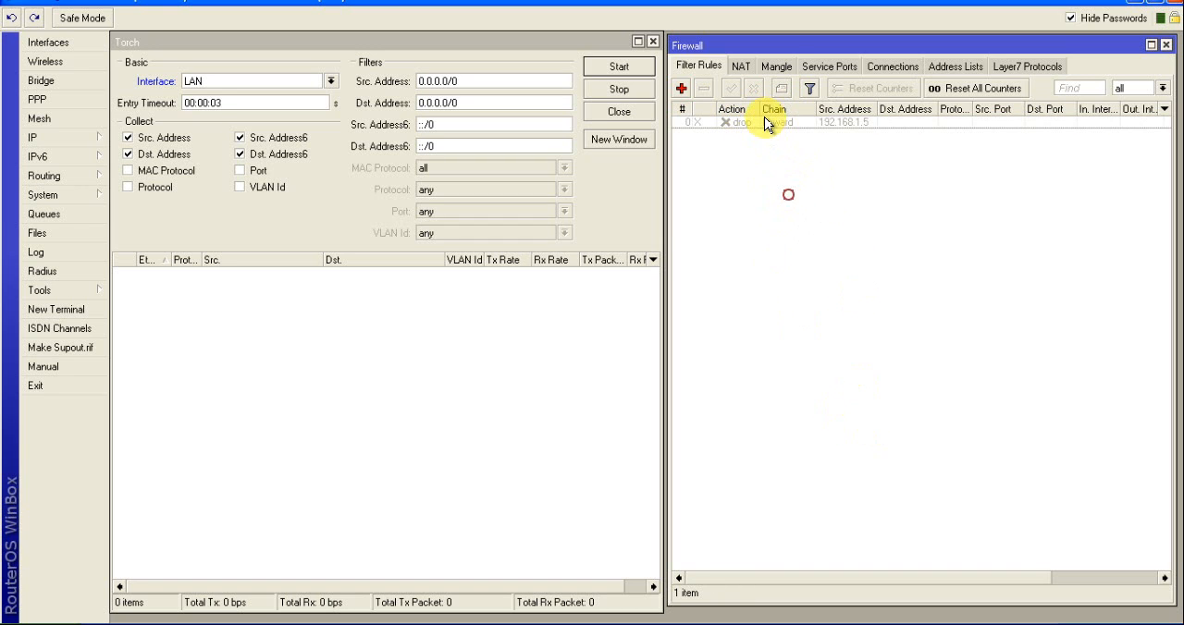
pyautogui.click(759, 124)
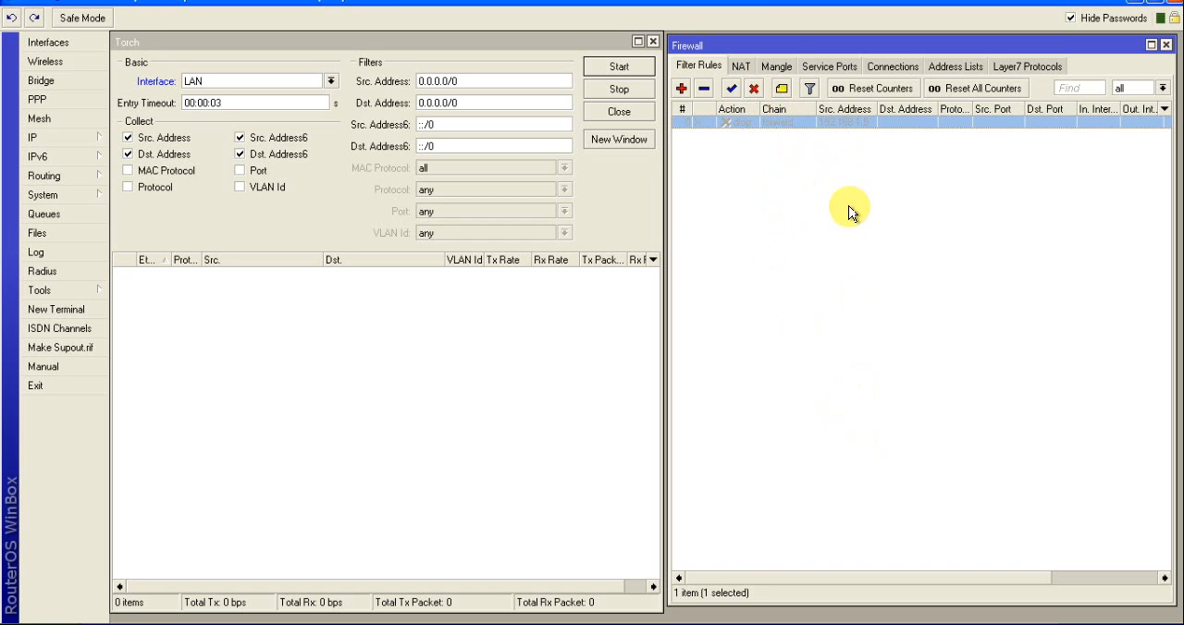
# Add a second forward-chain filter rule with source address 192.168.1.6 and the action drop
pyautogui.click(682, 89)
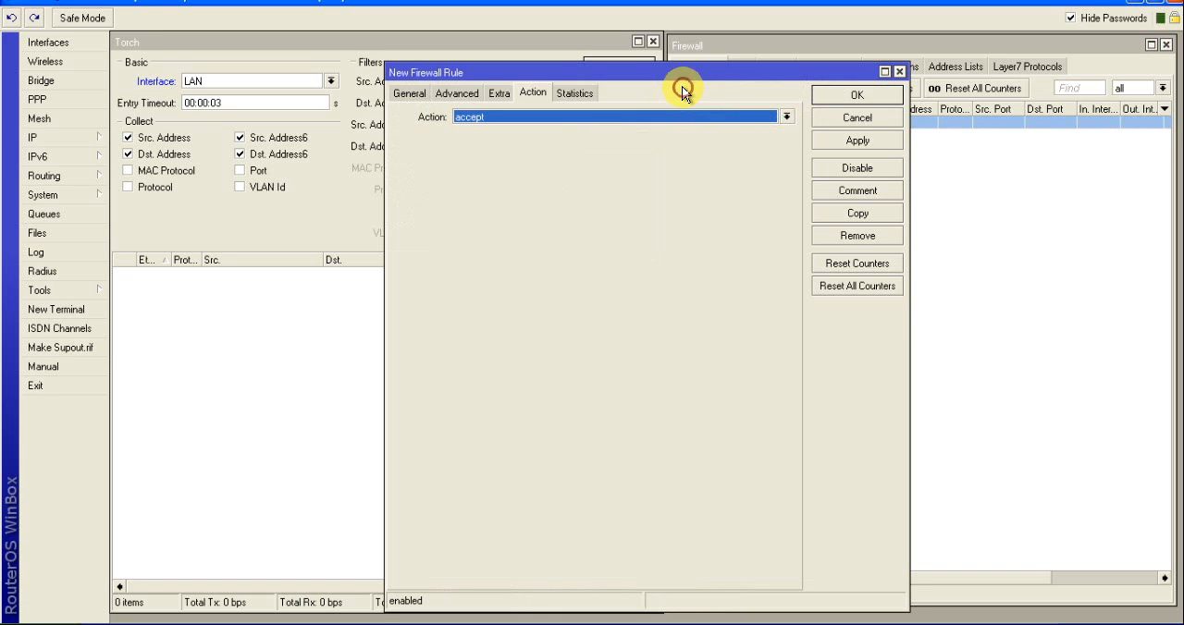
pyautogui.click(410, 96)
pyautogui.click(500, 137)
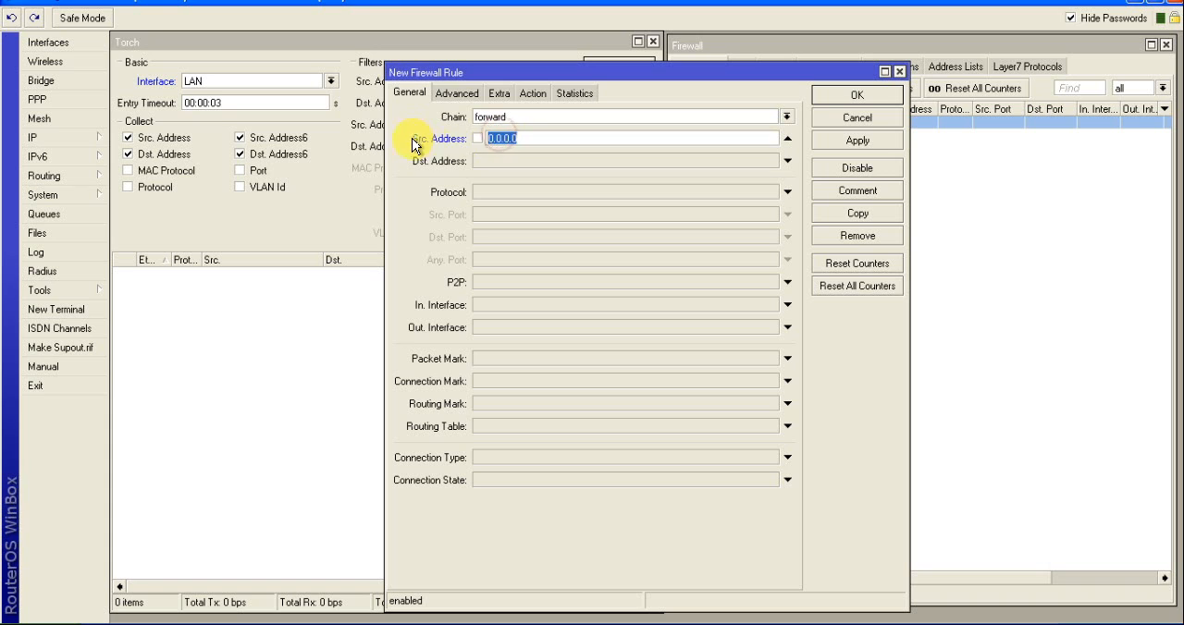
pyautogui.write('192.168.1.6')
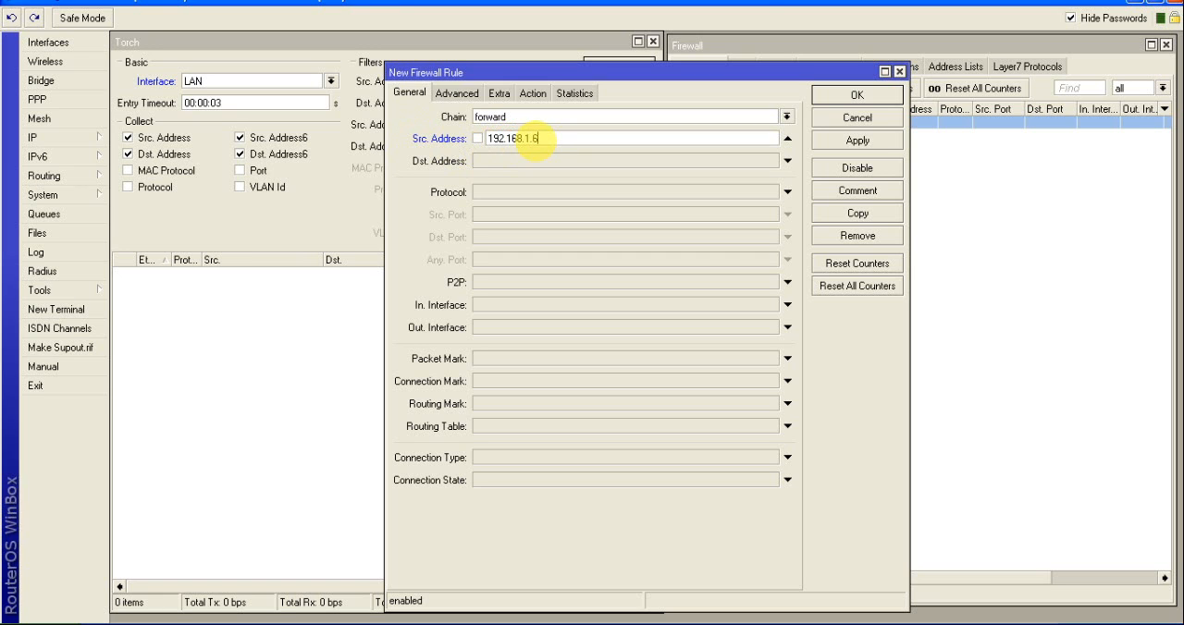
pyautogui.click(534, 94)
pyautogui.click(517, 117)
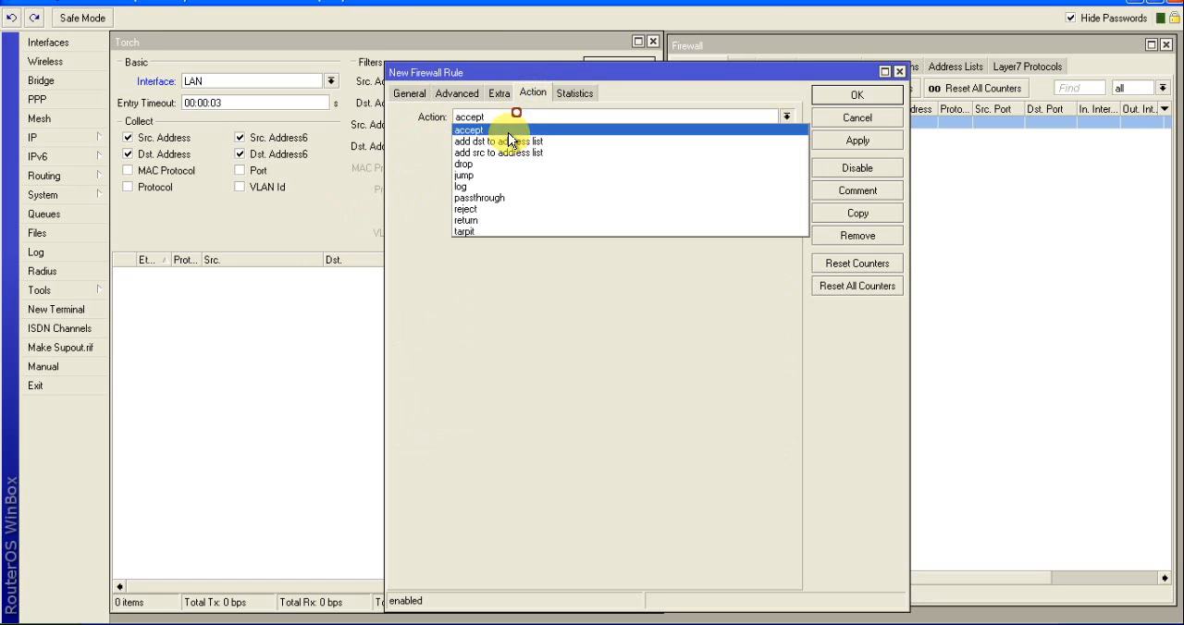
pyautogui.click(467, 164)
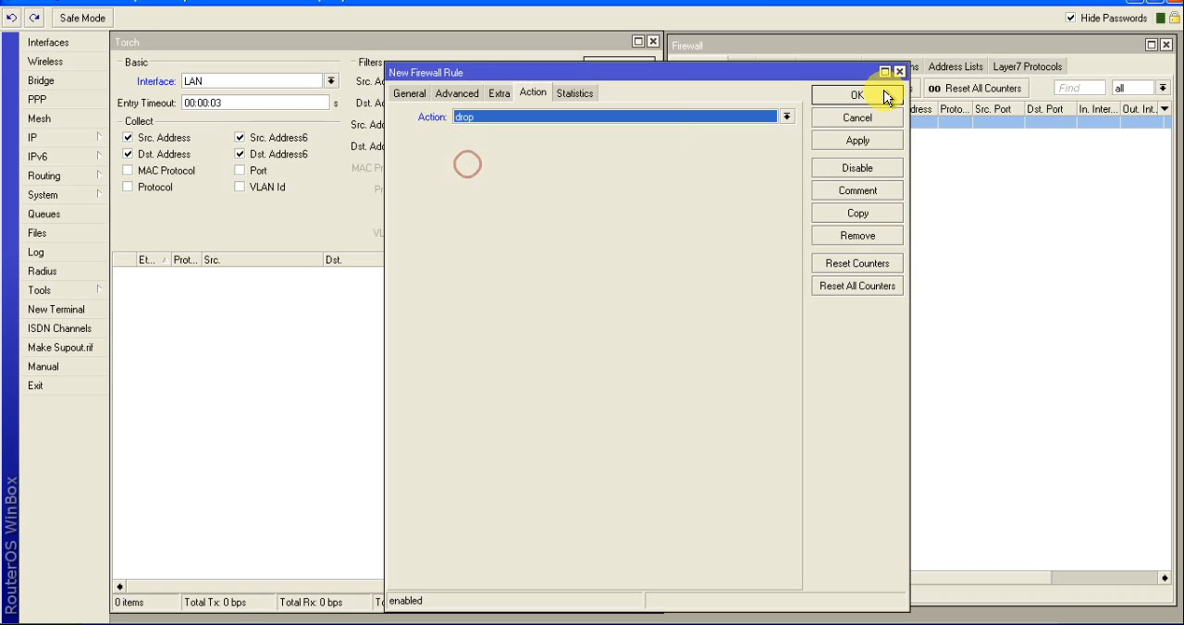
pyautogui.click(832, 140)
pyautogui.click(848, 95)
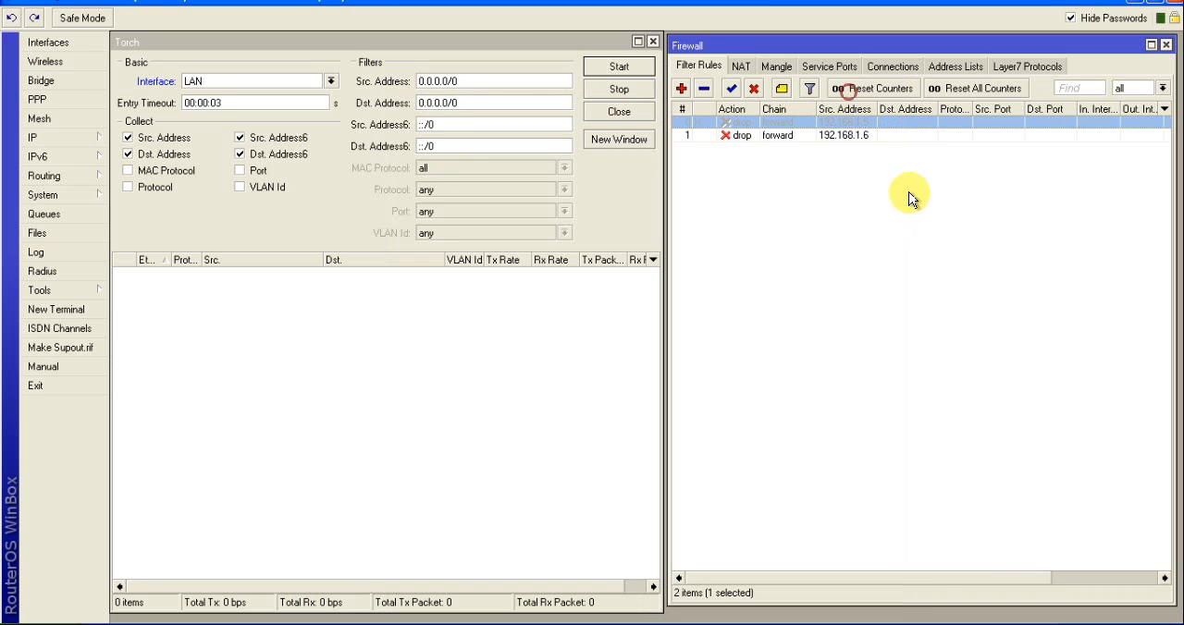
# Disable the drop rule for source address 192.168.1.6
pyautogui.click(779, 137)
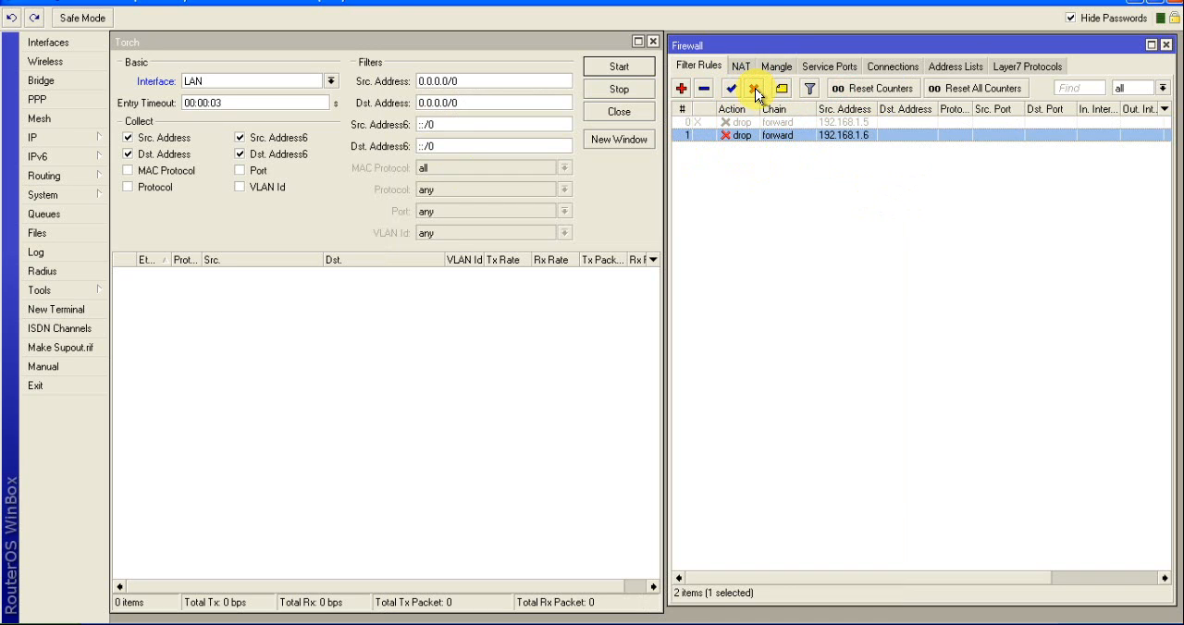
pyautogui.click(815, 228)
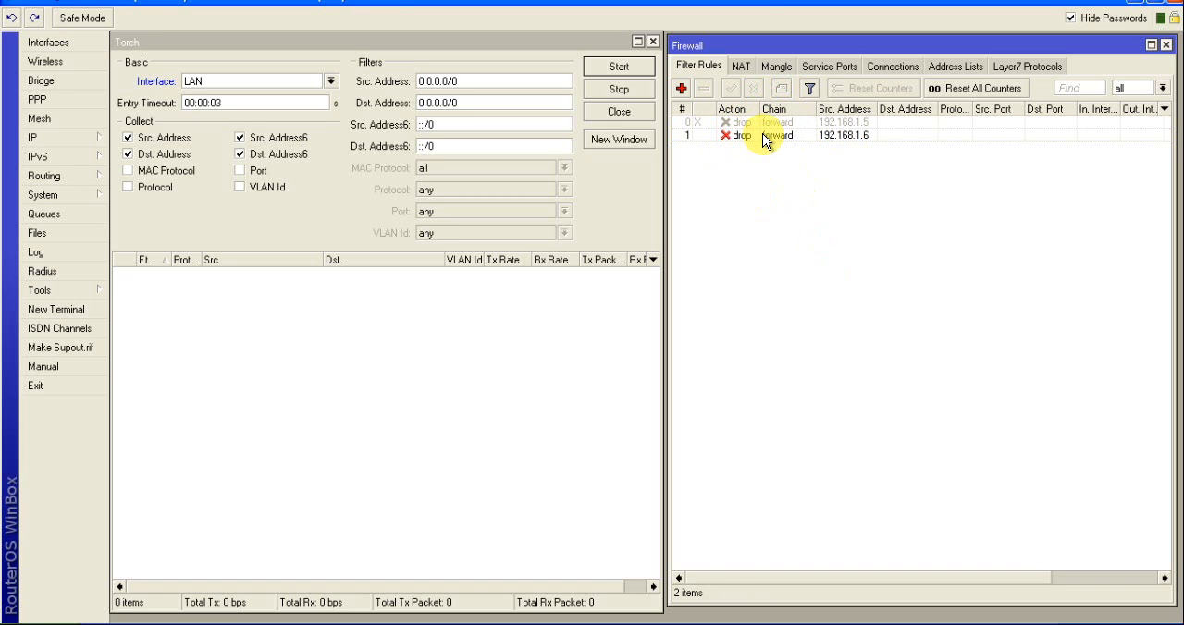
pyautogui.click(780, 137)
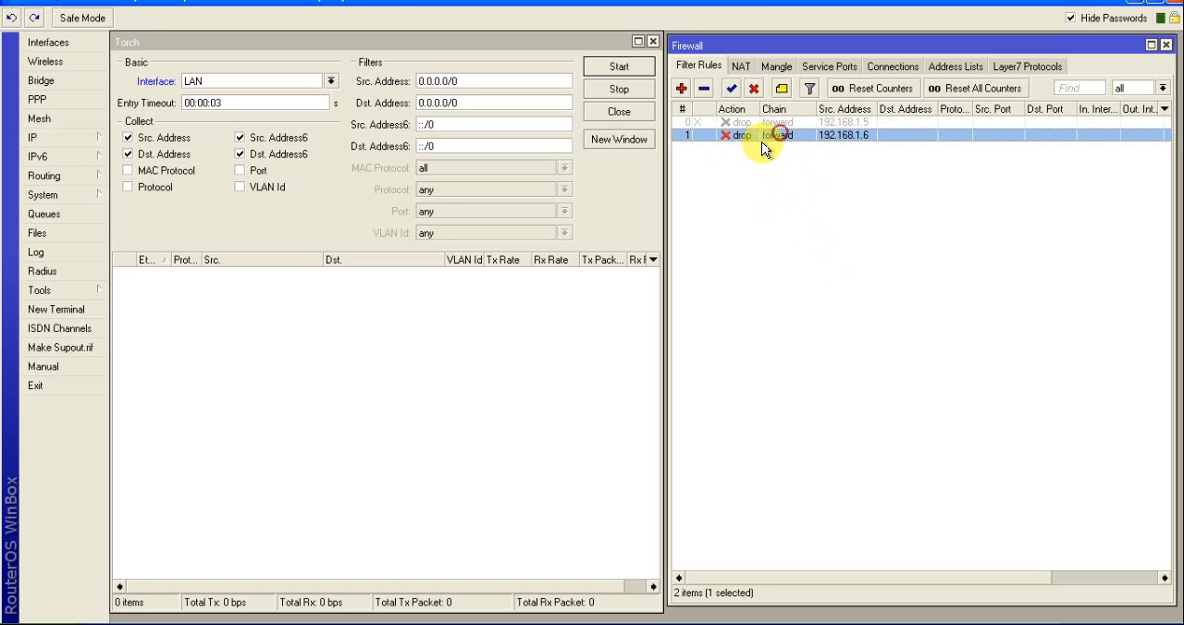
pyautogui.click(754, 90)
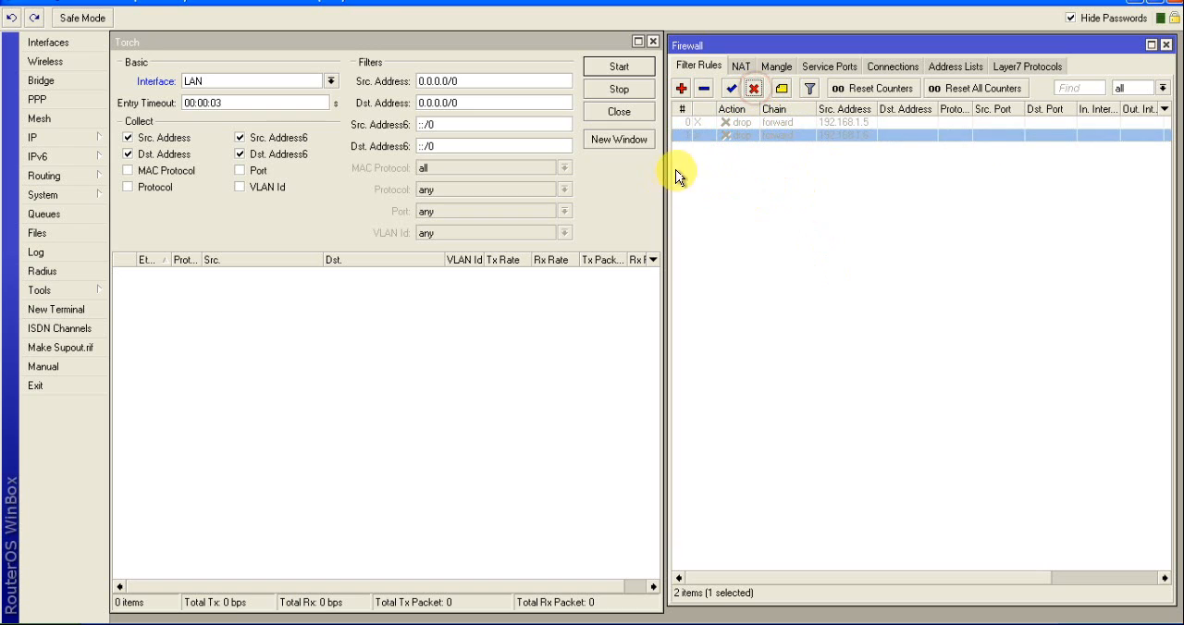
pyautogui.click(735, 244)
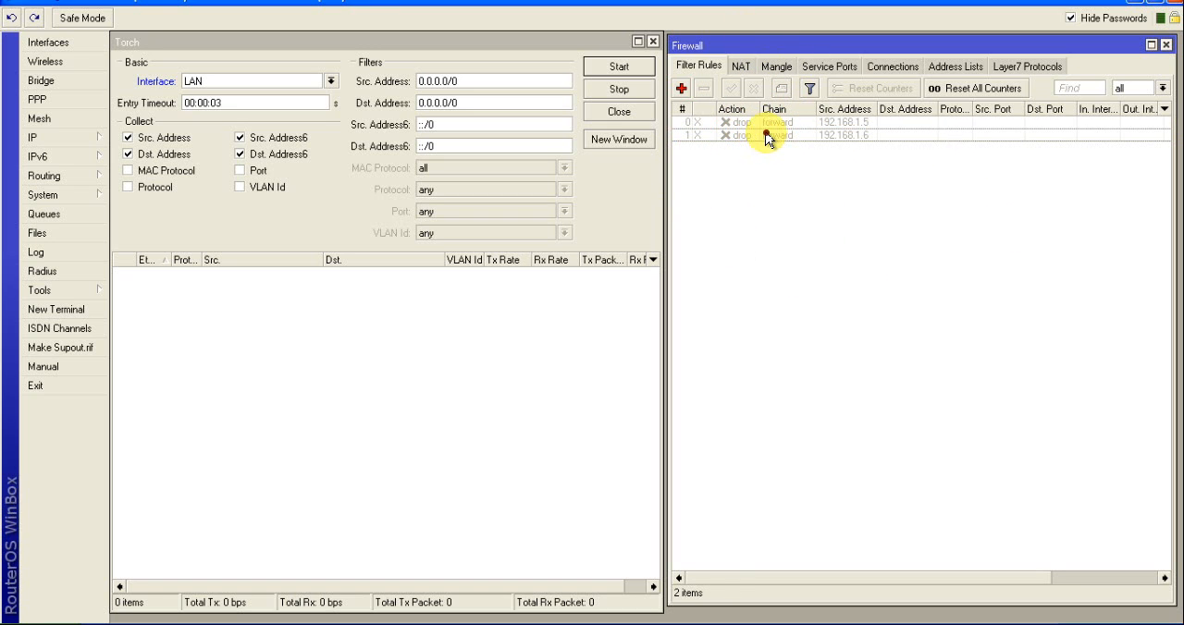
# Enable the drop rule for source address 192.168.1.6 again and bring the Torch window into focus
pyautogui.click(766, 137)
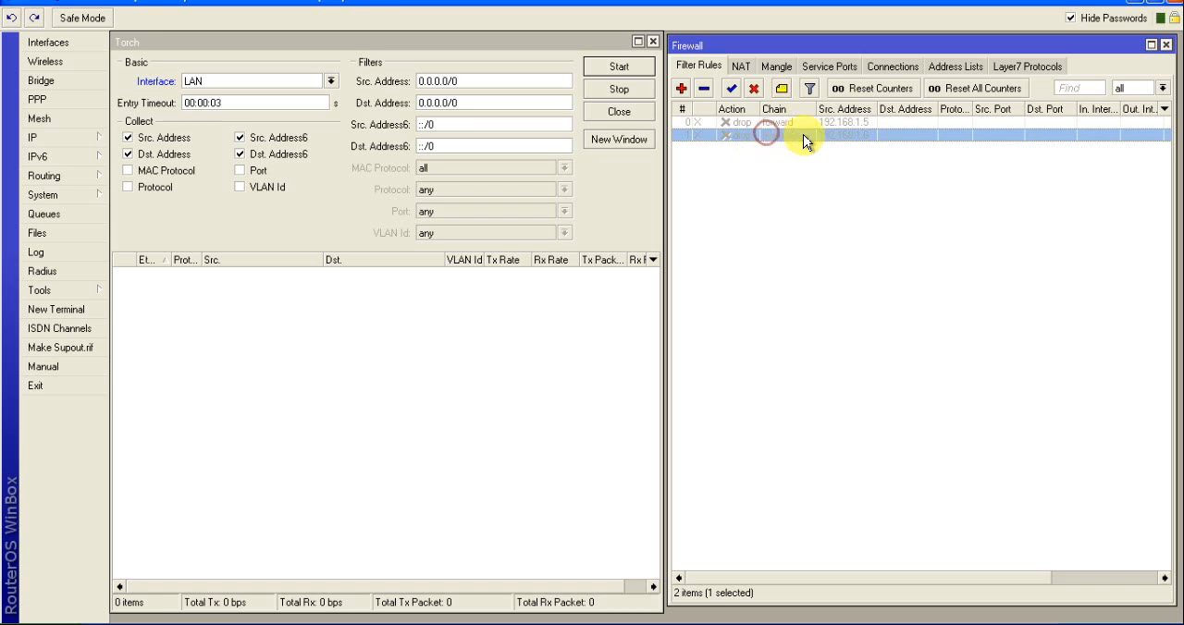
pyautogui.click(730, 89)
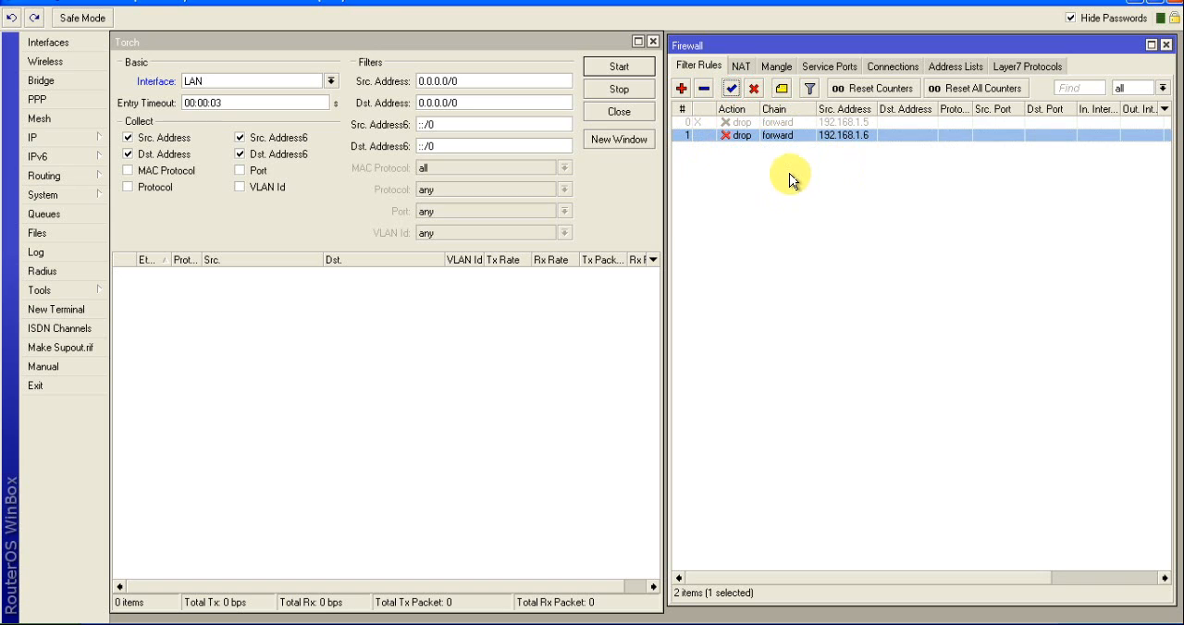
pyautogui.click(252, 326)
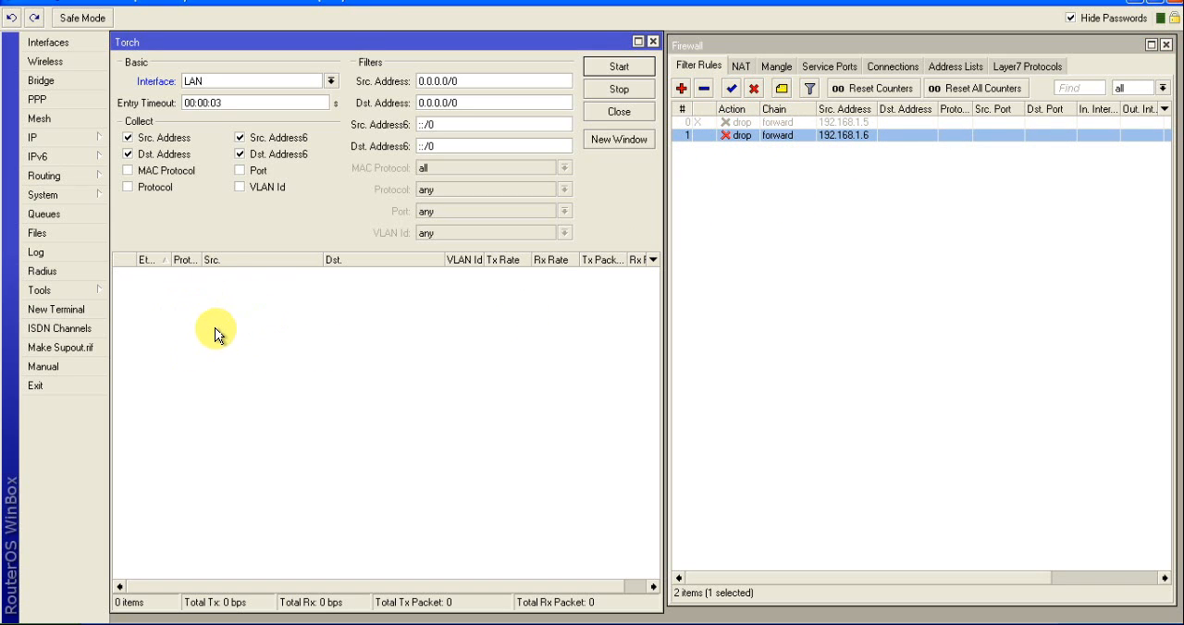
# Start Torch on the LAN interface to capture its live traffic
pyautogui.click(330, 82)
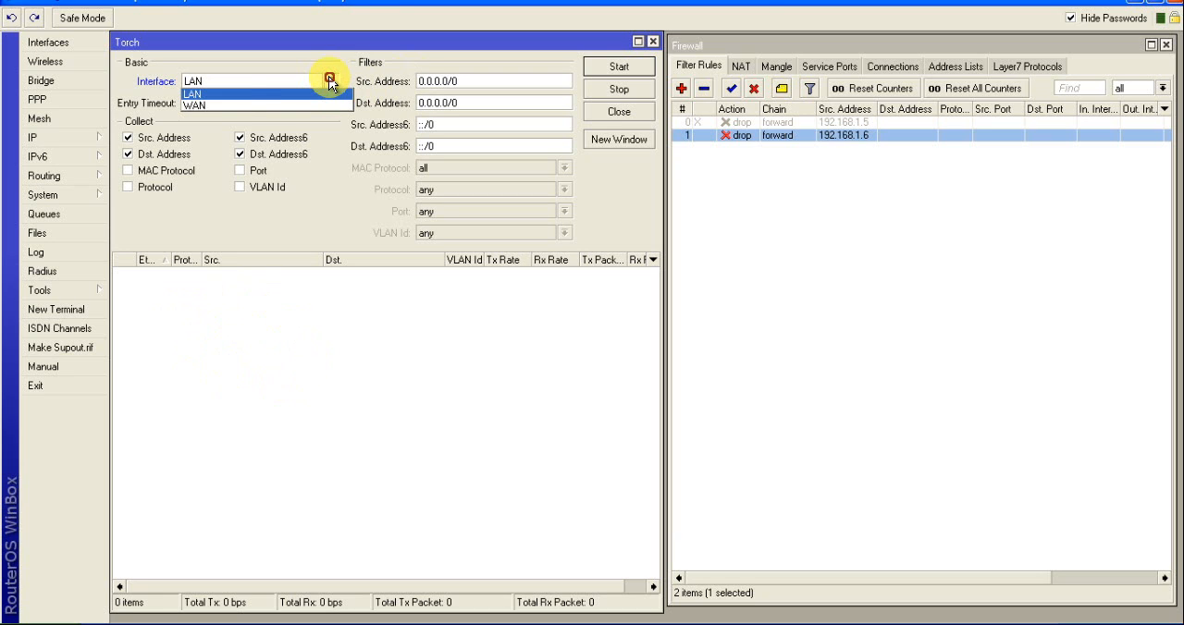
pyautogui.click(194, 97)
pyautogui.click(616, 69)
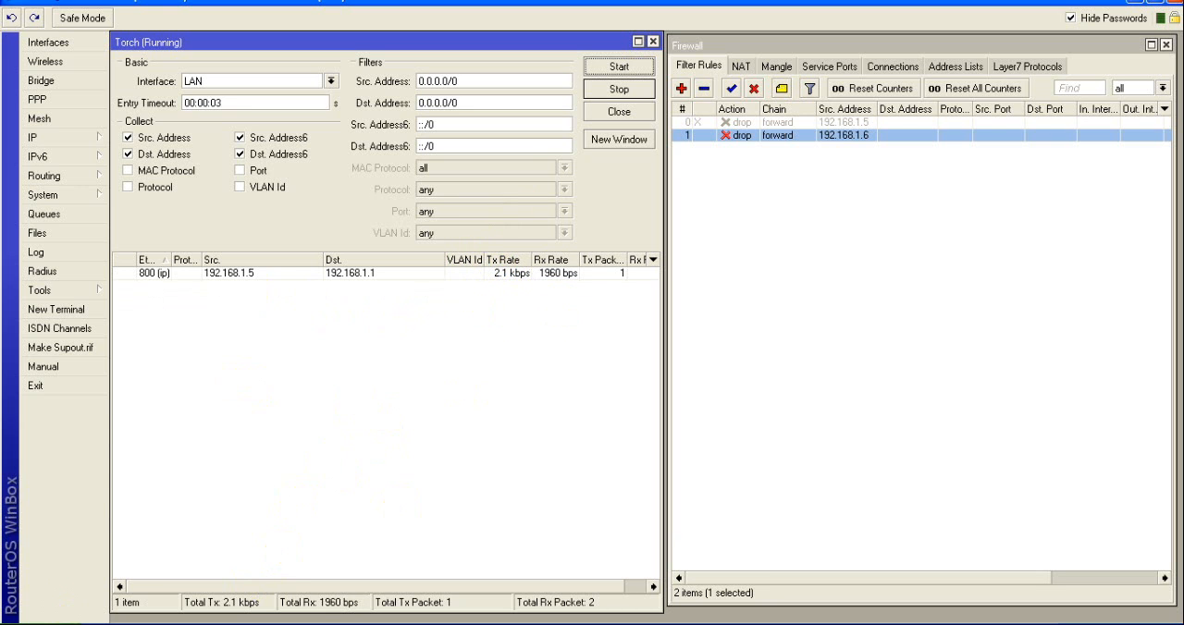
# Switch to Internet Explorer and look up "google" from the address bar
pyautogui.press('super')
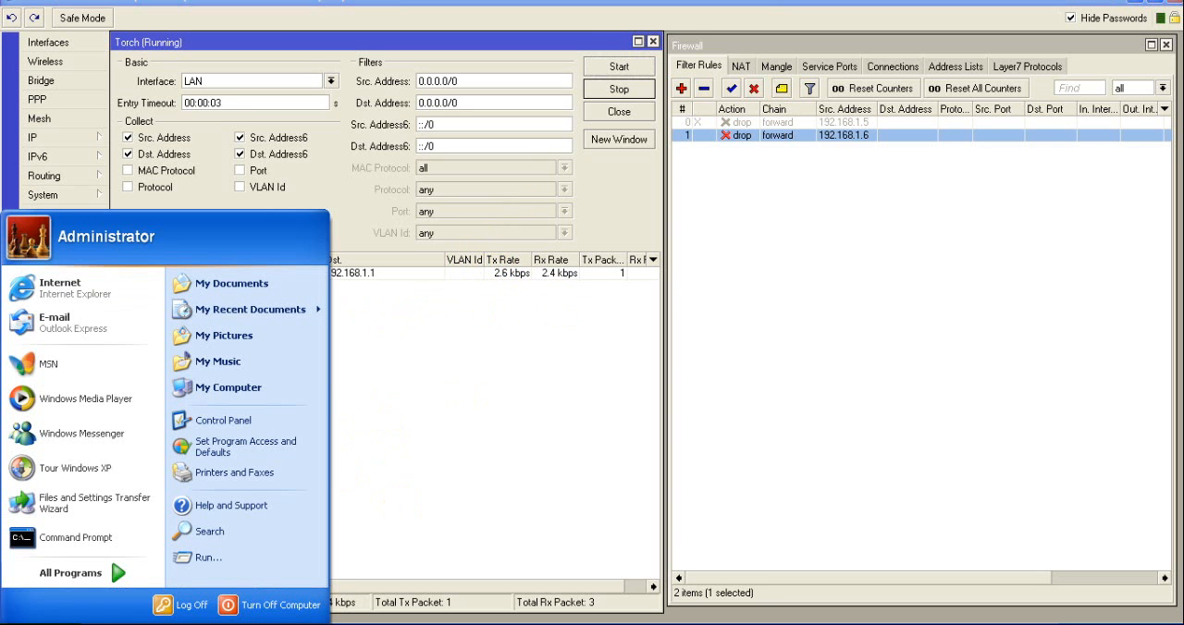
pyautogui.click(63, 294)
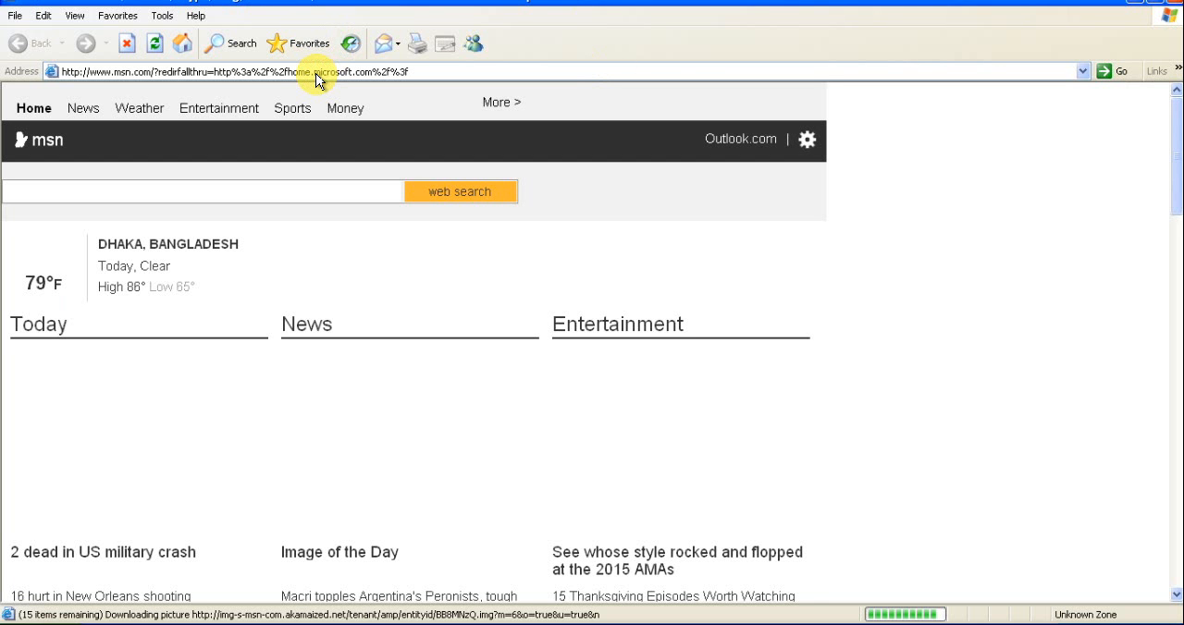
pyautogui.click(440, 68)
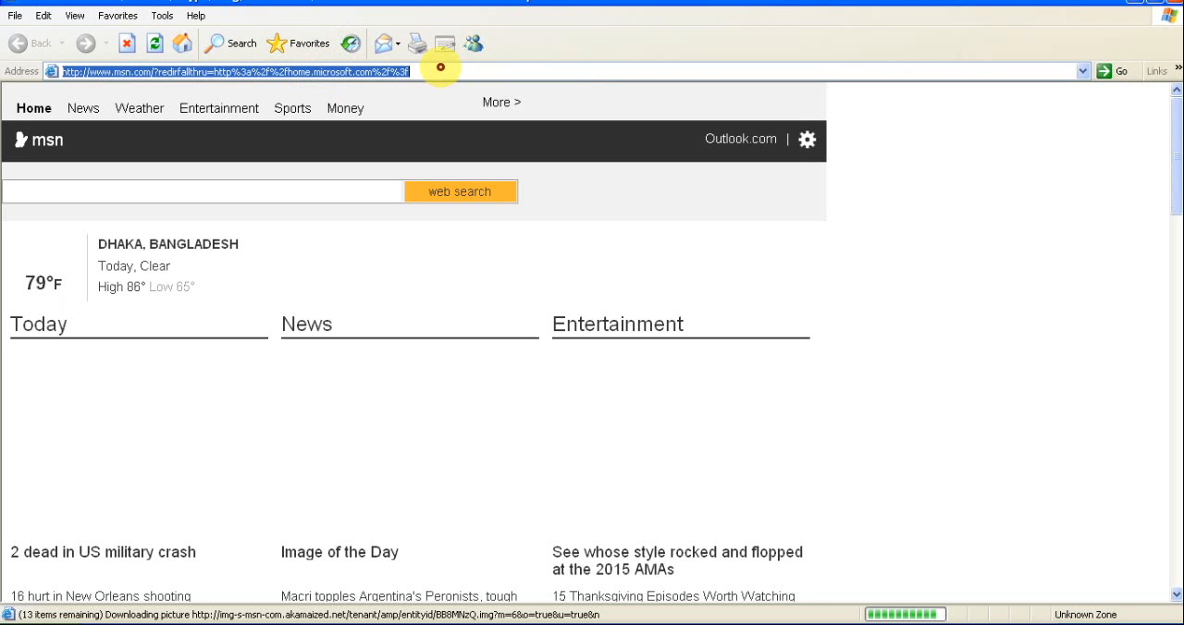
pyautogui.write('googlr')
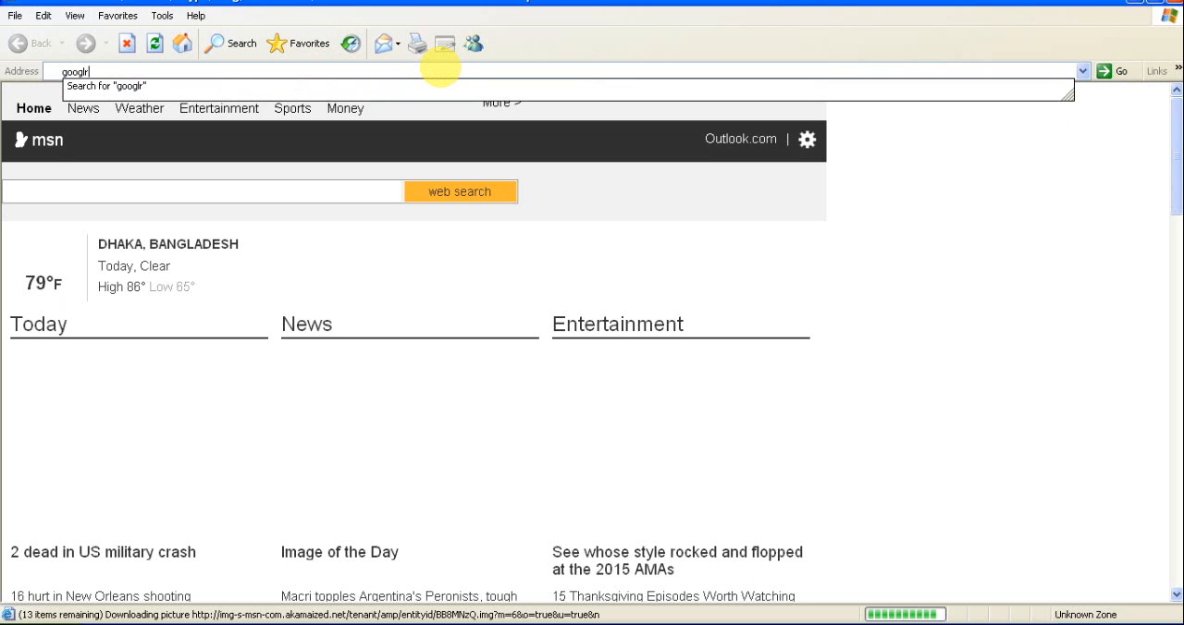
pyautogui.press('BackSpace')
pyautogui.write('e')
pyautogui.press('Return')
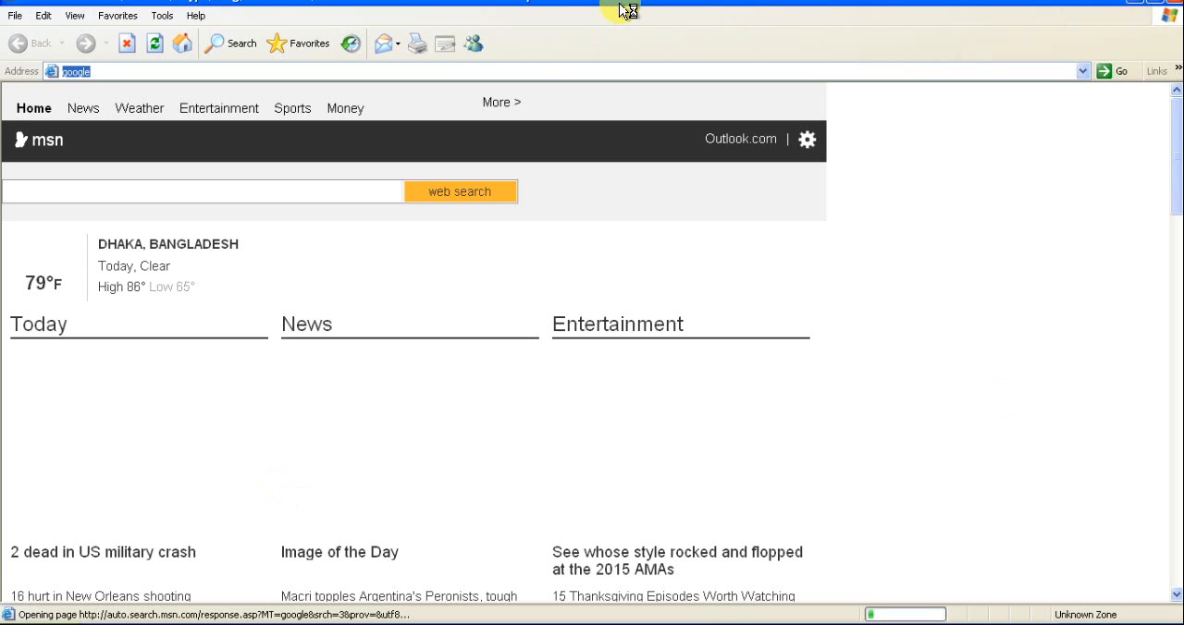
# Shrink the browser to a smaller window and place it over the Firewall window so the Torch list stays uncovered
pyautogui.click(1154, 10)
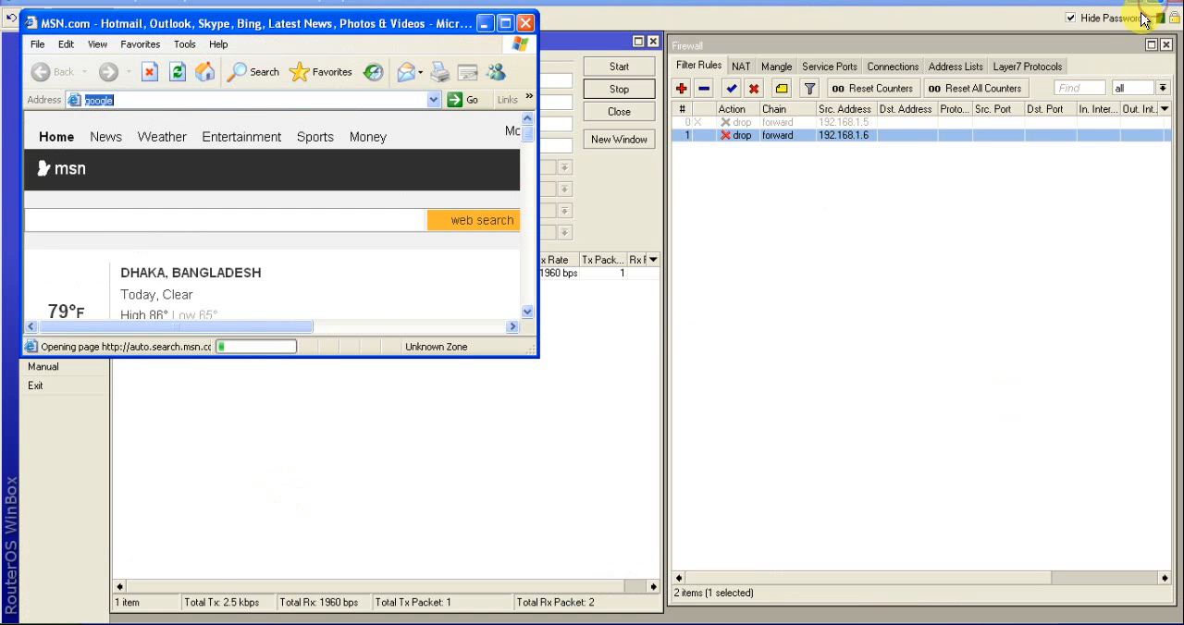
pyautogui.moveTo(391, 22); pyautogui.dragTo(886, 167)
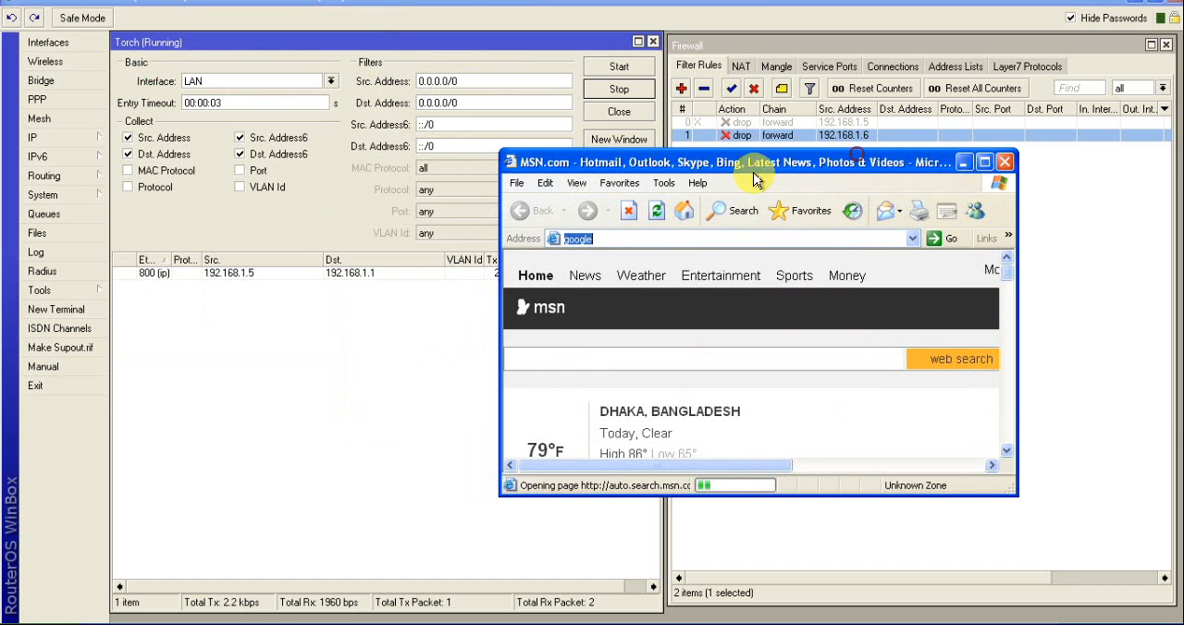
pyautogui.moveTo(681, 164); pyautogui.dragTo(899, 135)
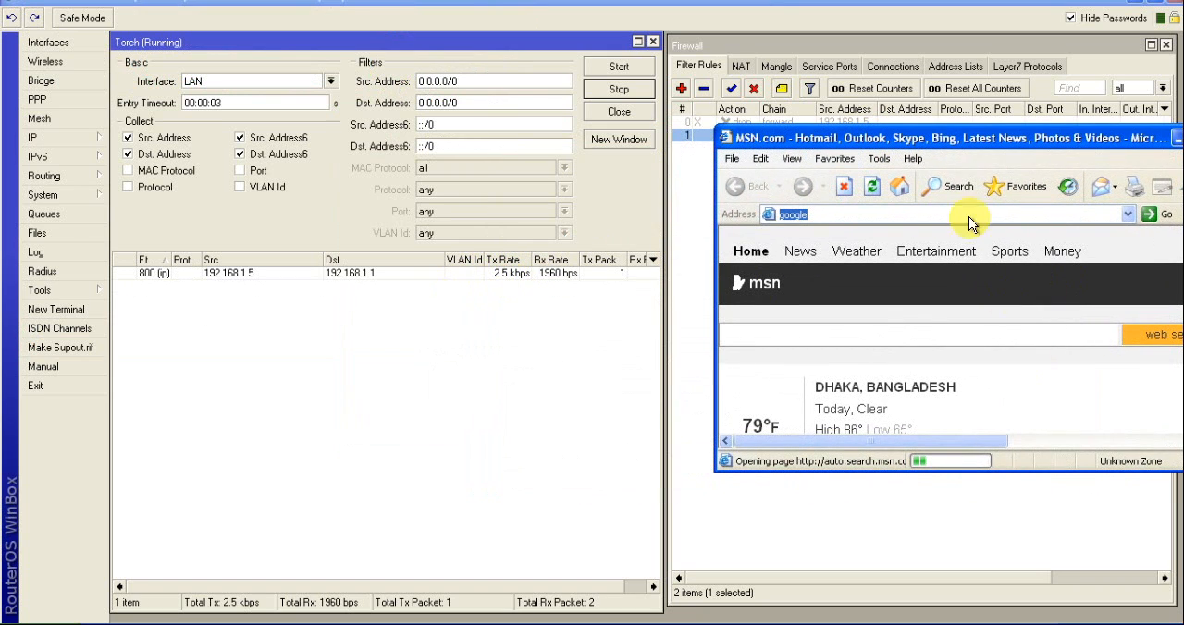
pyautogui.moveTo(873, 137); pyautogui.dragTo(853, 92)
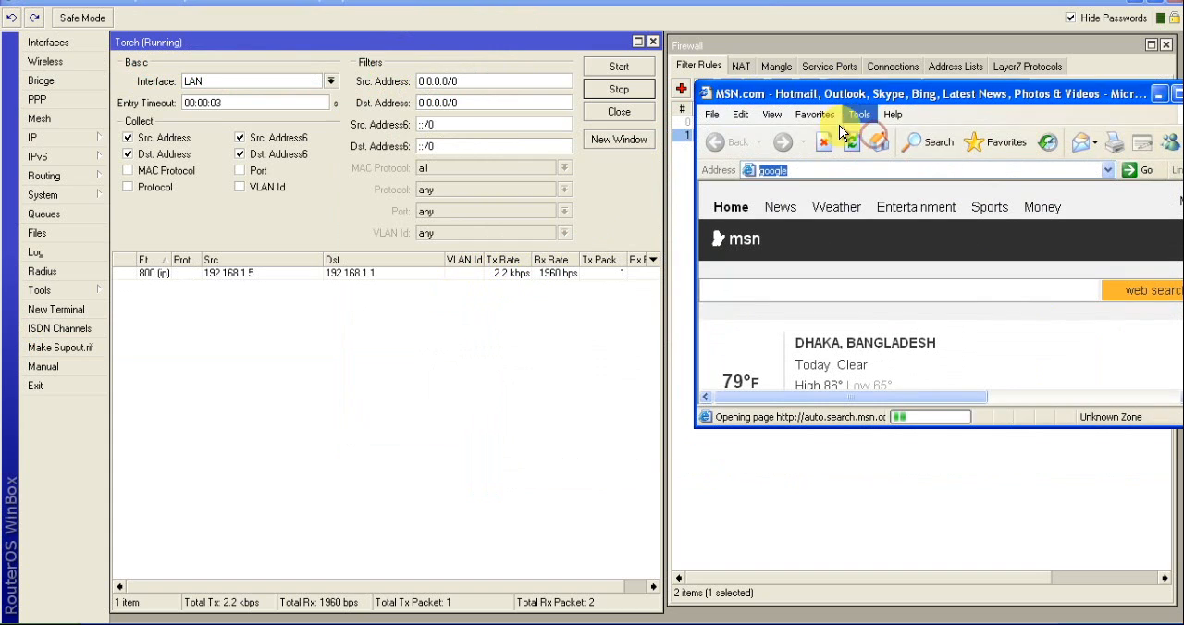
# Load the YouTube site in the browser, allowing nonsecure items and dismissing the privacy notice
pyautogui.click(799, 173)
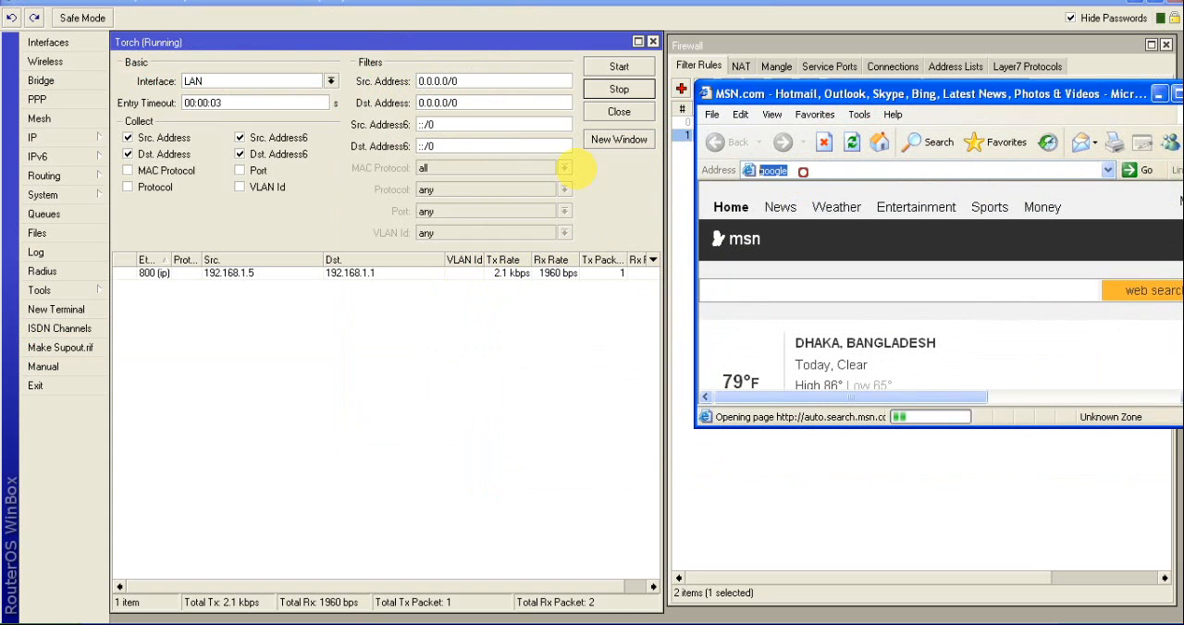
pyautogui.write('yo')
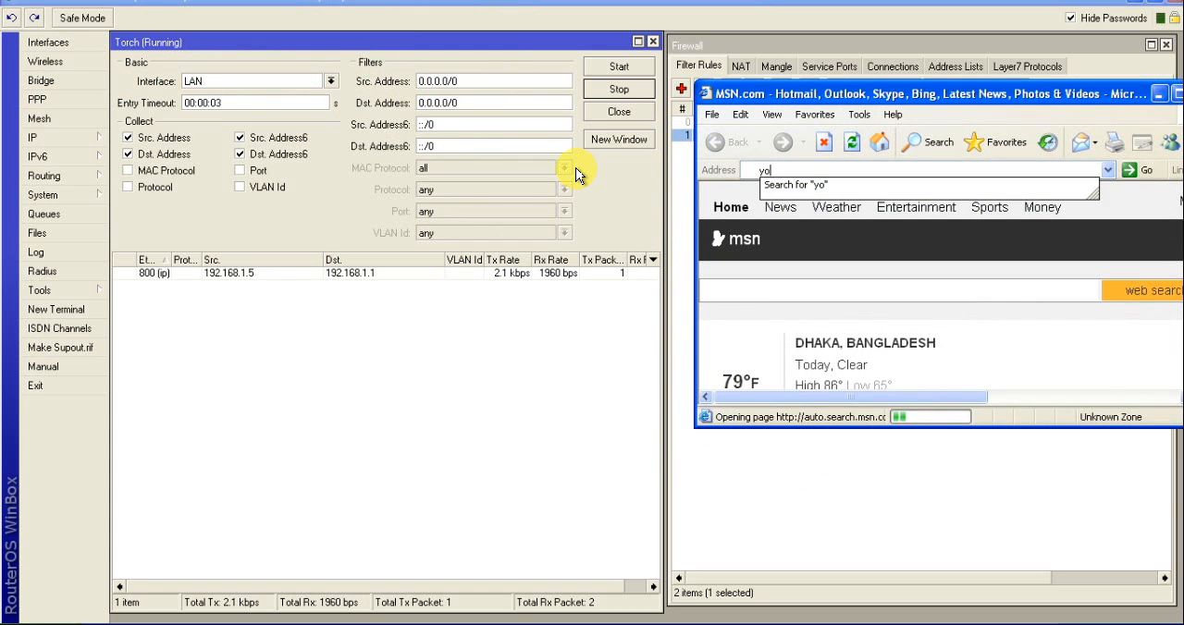
pyautogui.write('utube')
pyautogui.press('Return')
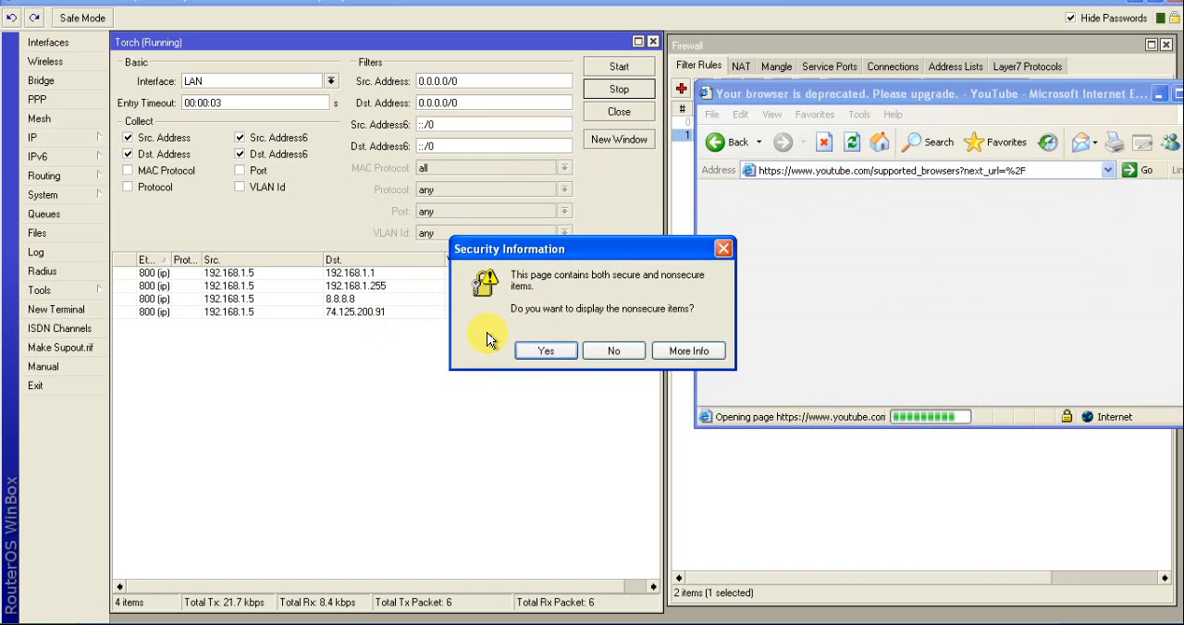
pyautogui.click(559, 353)
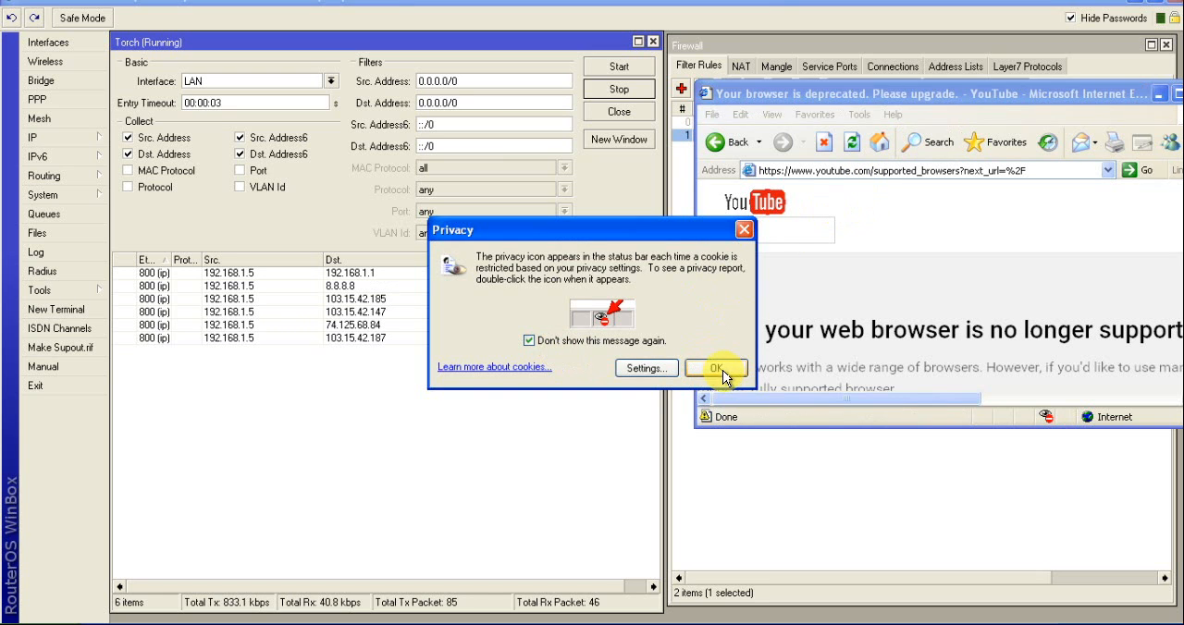
pyautogui.click(715, 370)
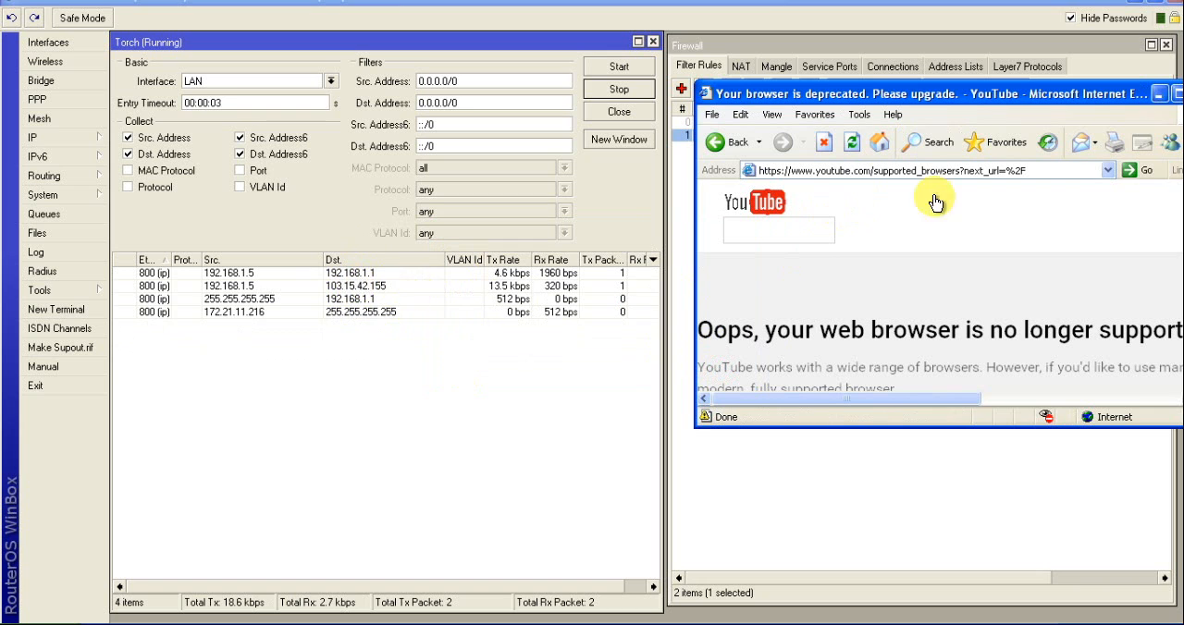
# Select the 192.168.1.5 traffic entry in Torch and enable the drop rule for source address 192.168.1.5
pyautogui.moveTo(946, 94); pyautogui.dragTo(505, 357)
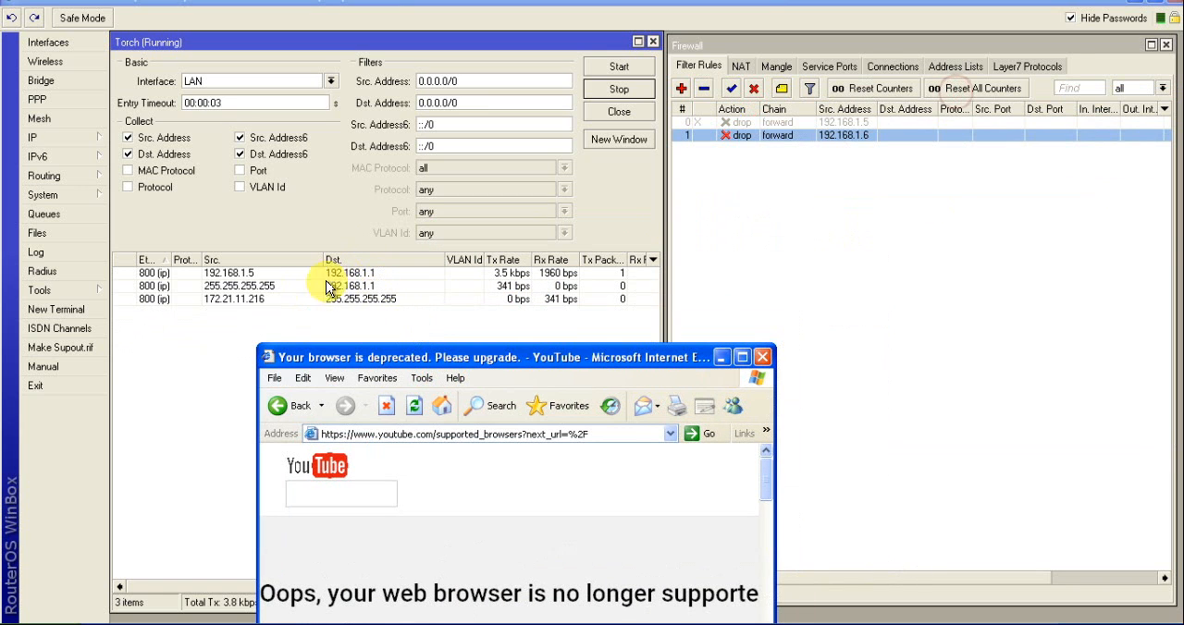
pyautogui.click(260, 275)
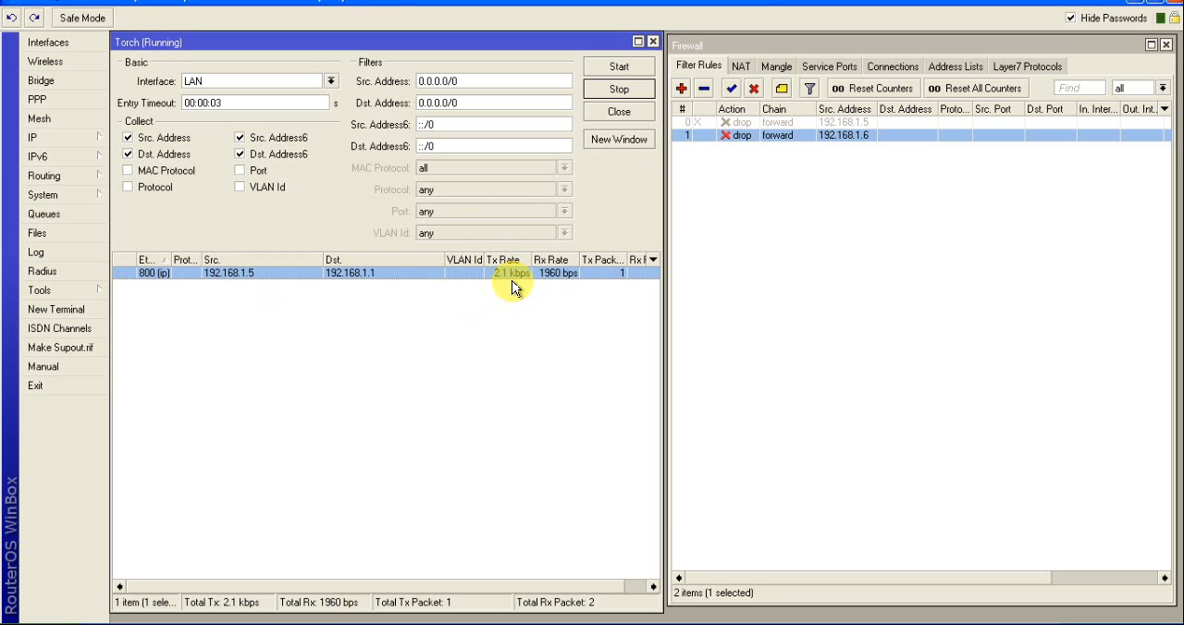
pyautogui.click(770, 123)
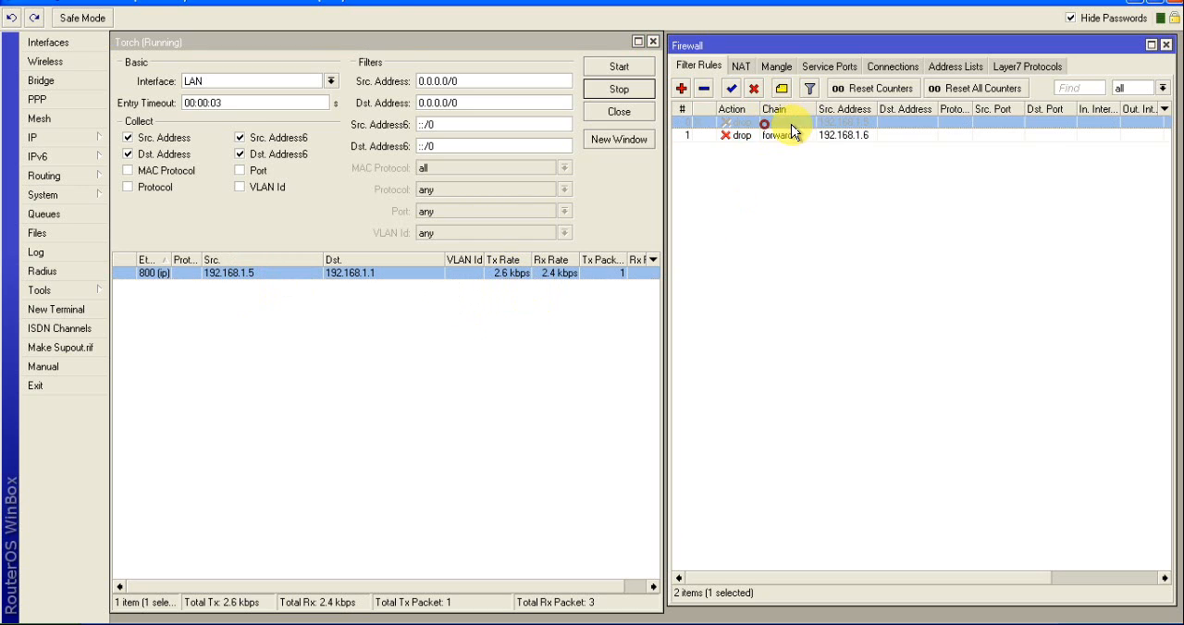
pyautogui.click(730, 91)
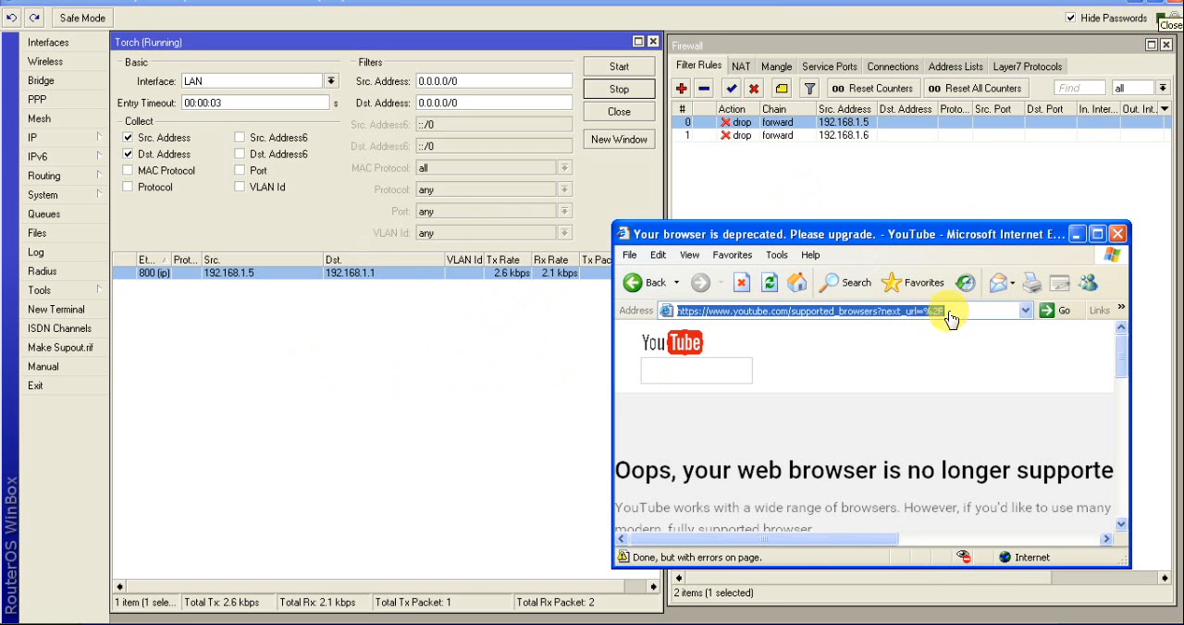
# Request "google" in the browser to test the block, and enlarge the browser window beside the Torch source list
pyautogui.moveTo(952, 313); pyautogui.dragTo(584, 316)
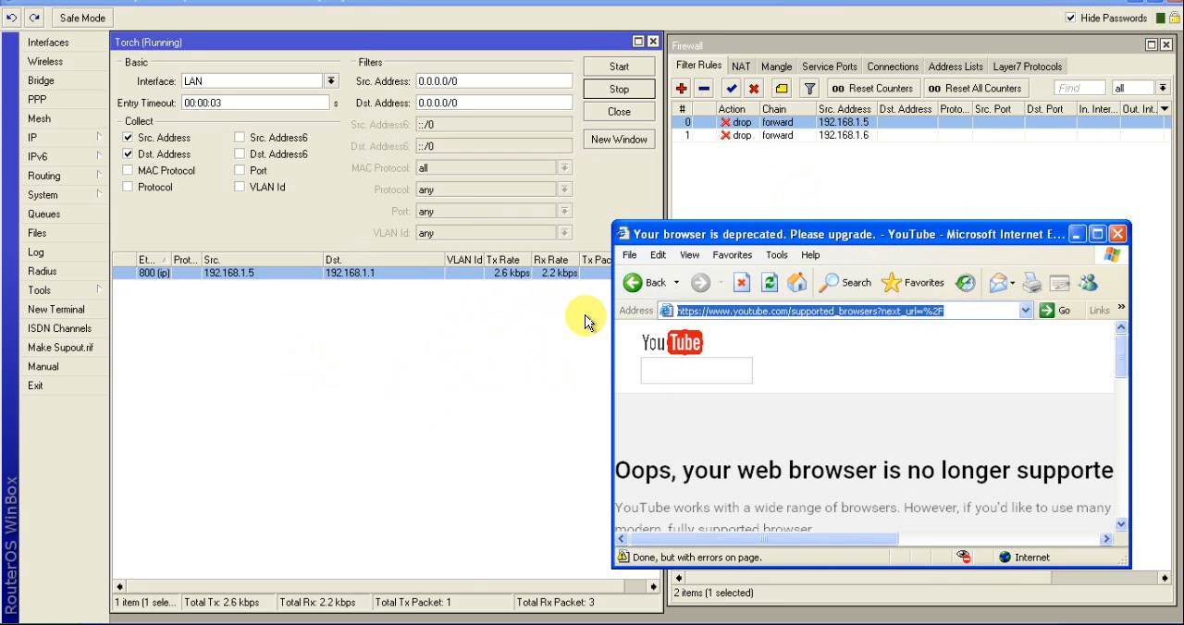
pyautogui.write('googl')
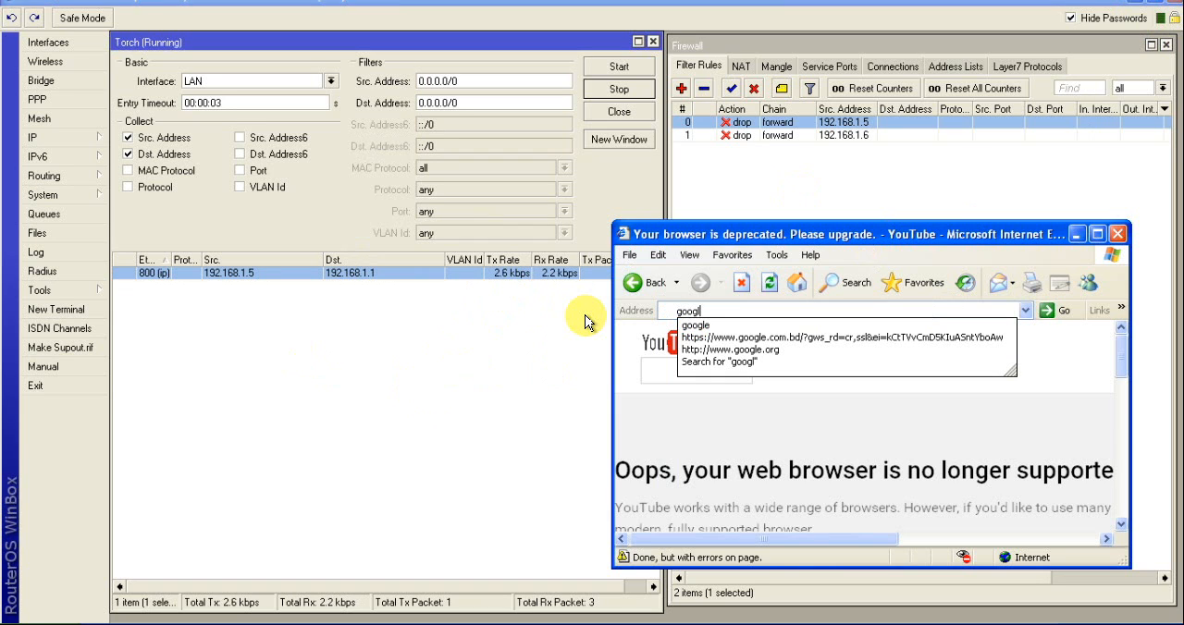
pyautogui.write('e')
pyautogui.press('Return')
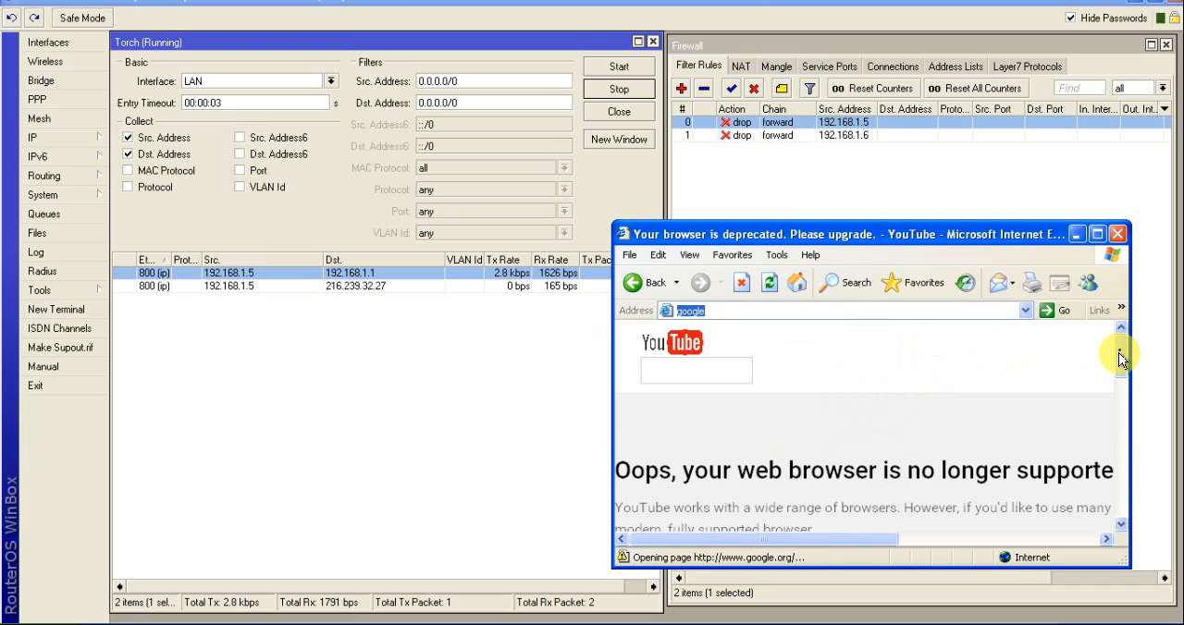
pyautogui.scroll(-3, 1121, 344)
pyautogui.scroll(3, 1117, 342)
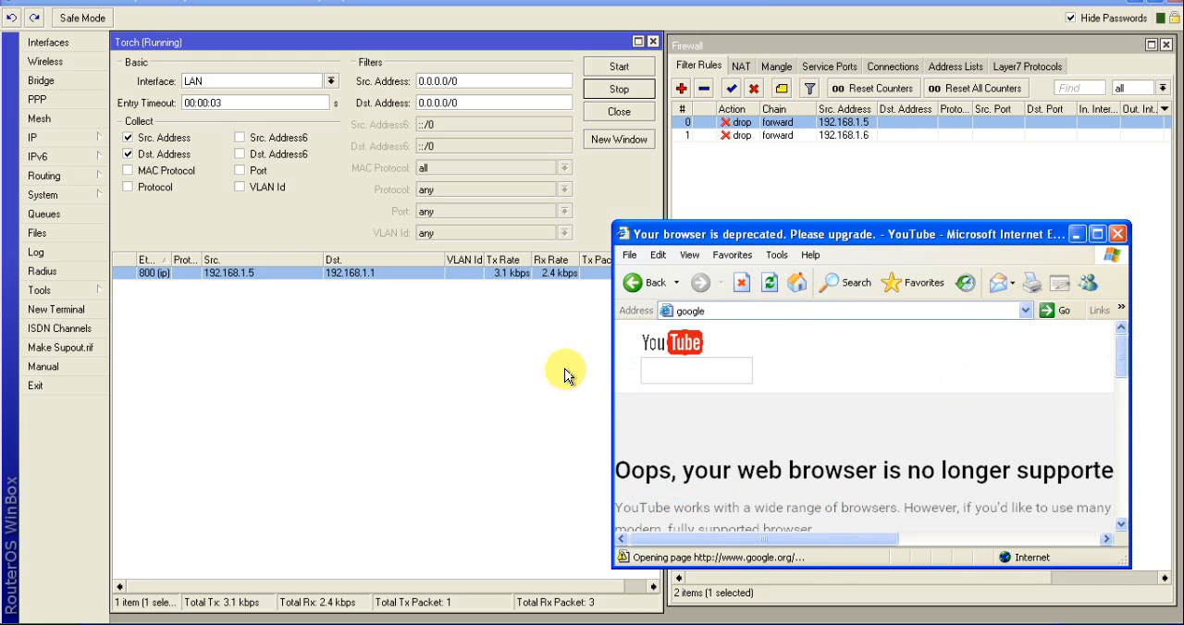
pyautogui.moveTo(975, 232); pyautogui.dragTo(823, 116)
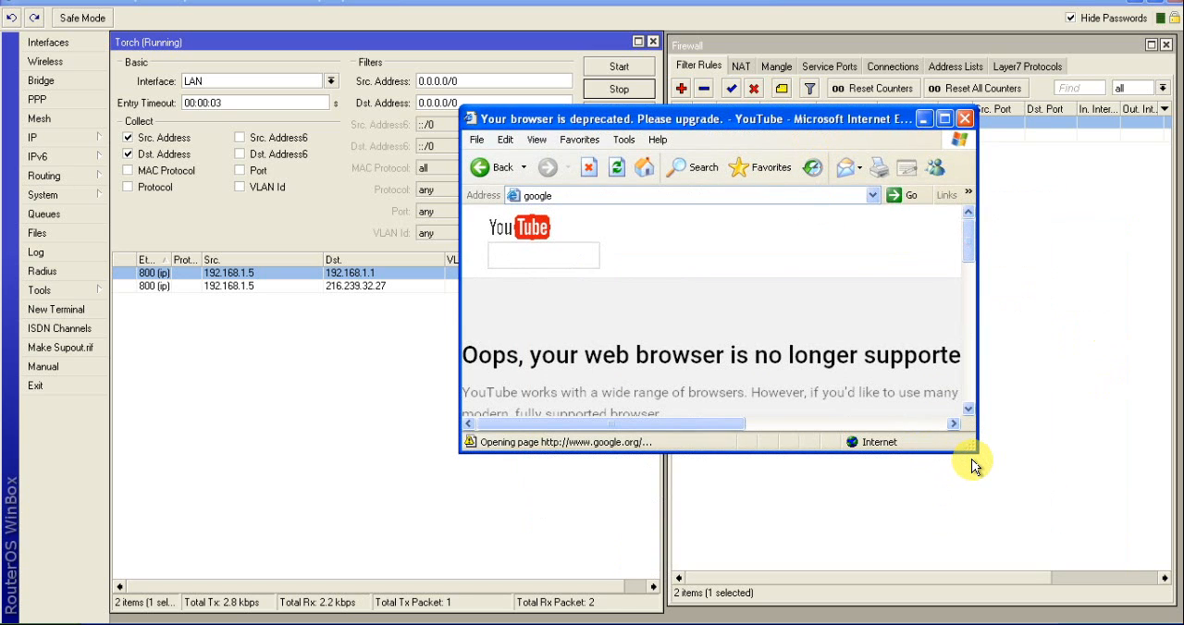
pyautogui.moveTo(974, 448); pyautogui.dragTo(1046, 573)
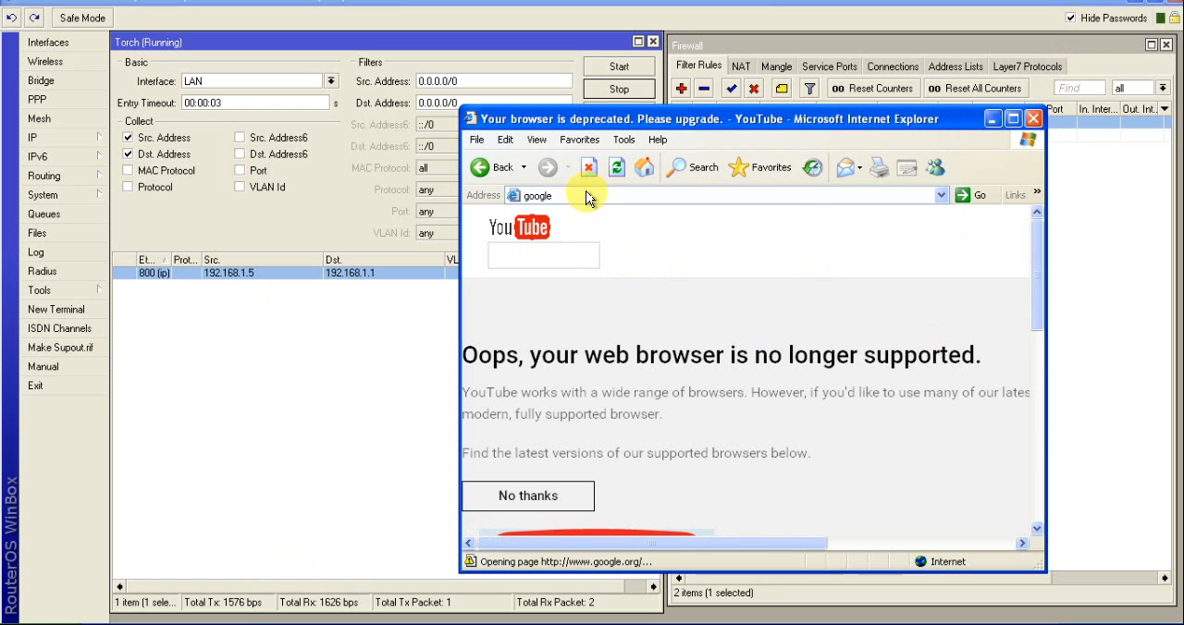
# Run a continuous ping to 192.168.1.1 from a new command prompt, and close the prompt after checking the replies
pyautogui.click(73, 623)
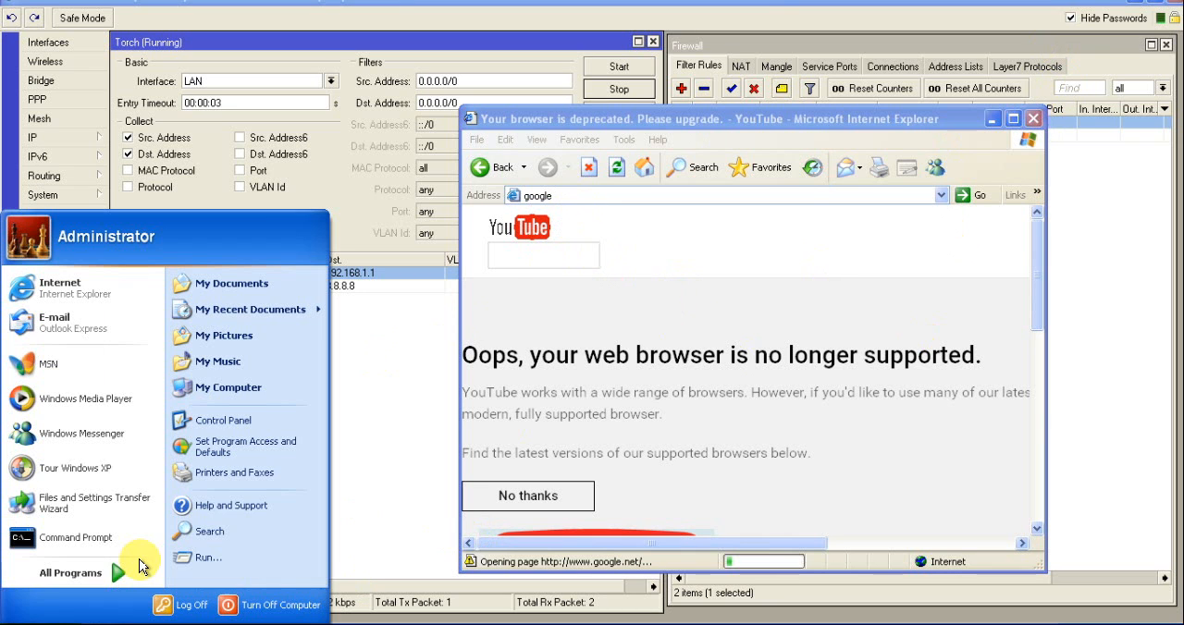
pyautogui.click(189, 558)
pyautogui.press('Return')
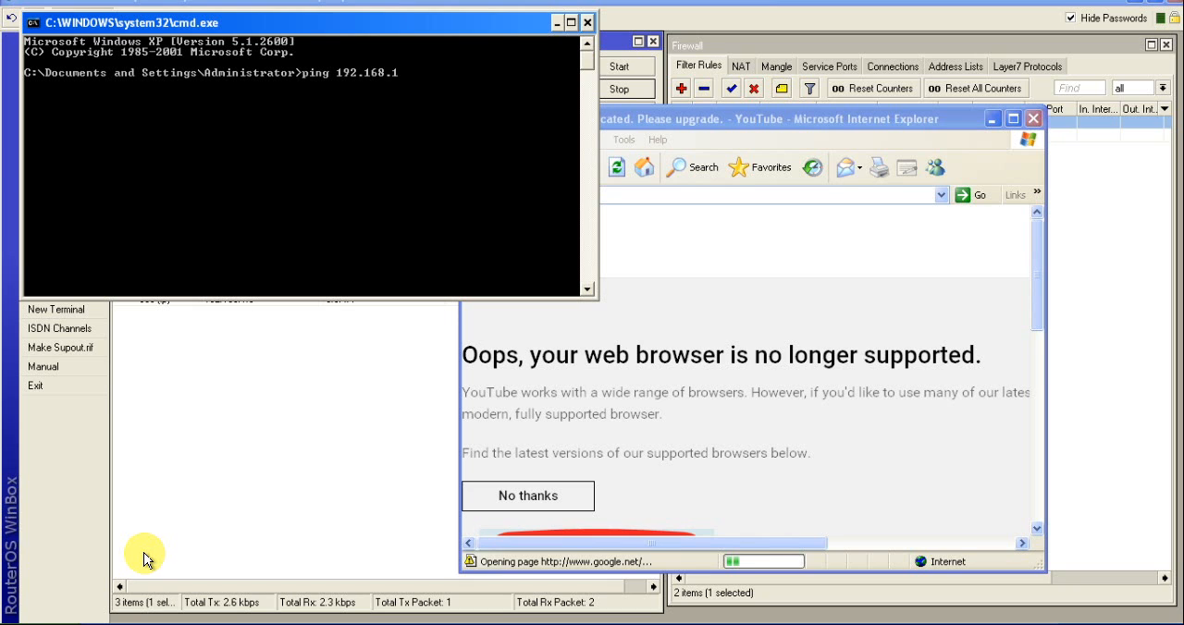
pyautogui.write('ping 192.168.1.1 -')
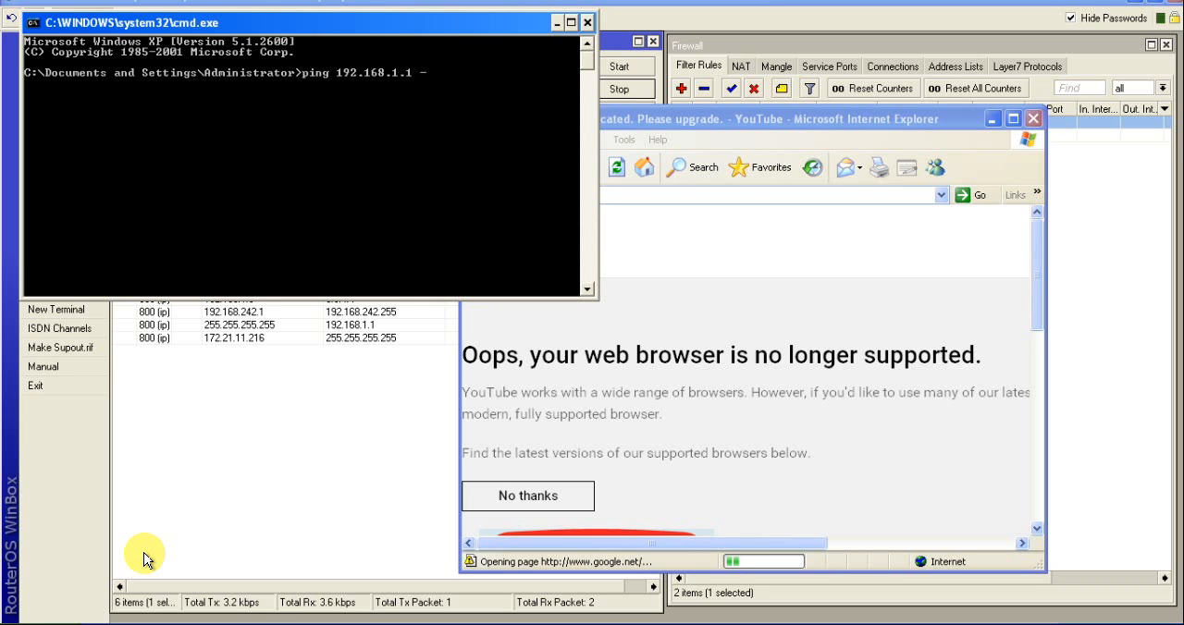
pyautogui.write('t')
pyautogui.press('Return')
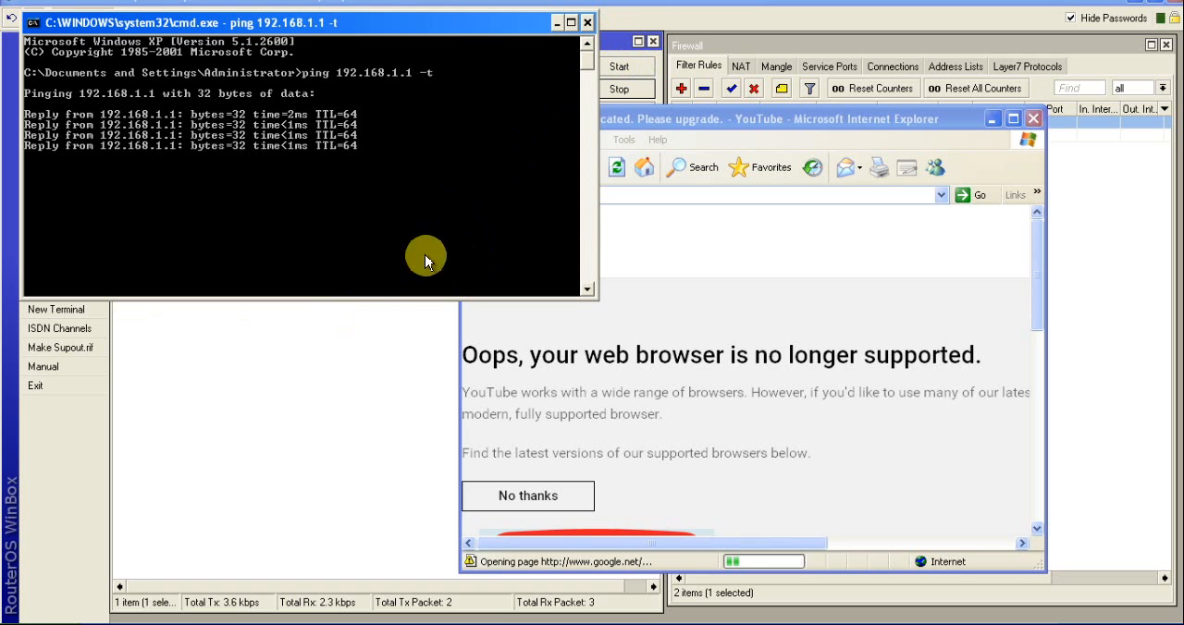
pyautogui.click(587, 22)
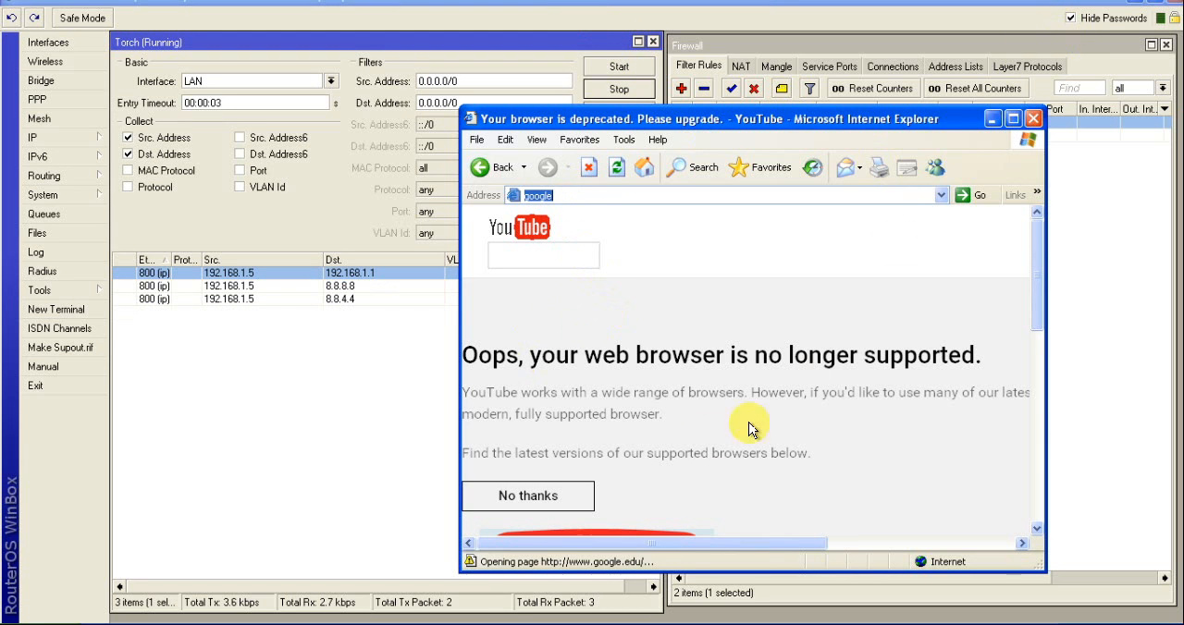
pyautogui.click(1013, 119)
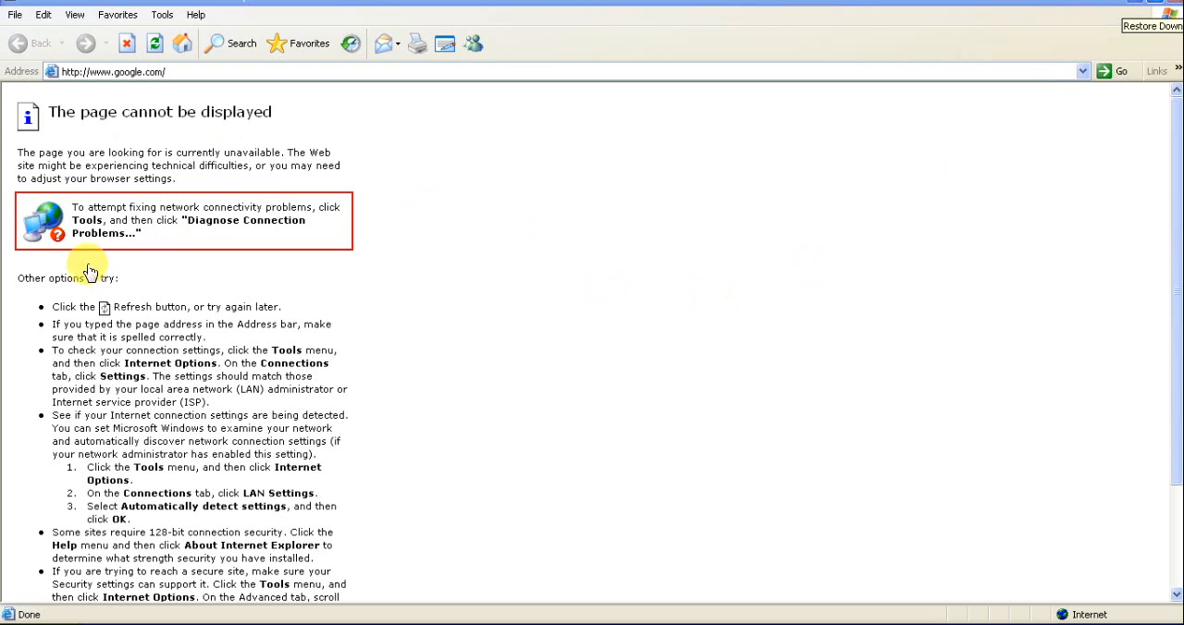
pyautogui.click(178, 71)
pyautogui.click(161, 71)
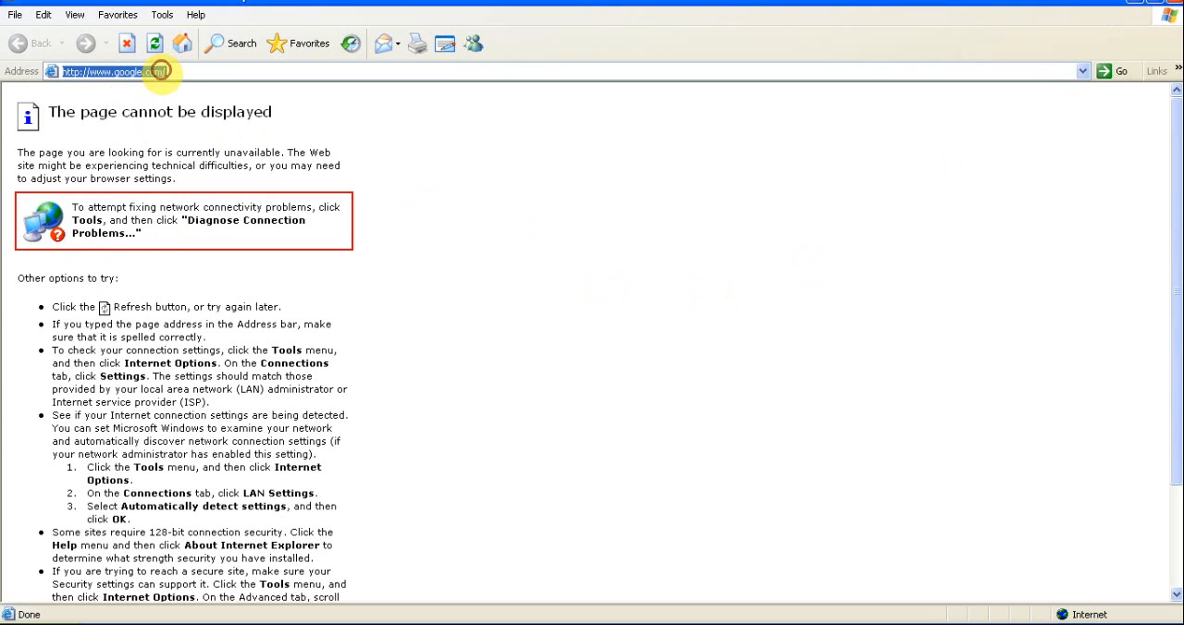
pyautogui.press('Return')
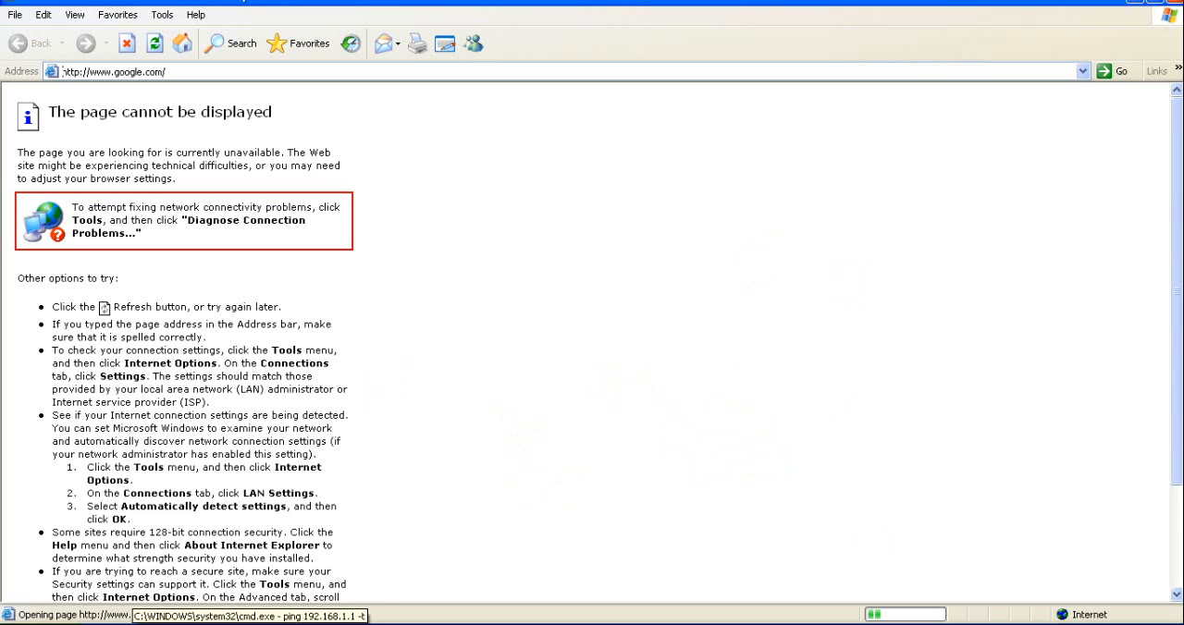
# Stop the running ping to 192.168.1.1 and run a continuous ping to 172.21.11.216 in the same command prompt
pyautogui.click(254, 624)
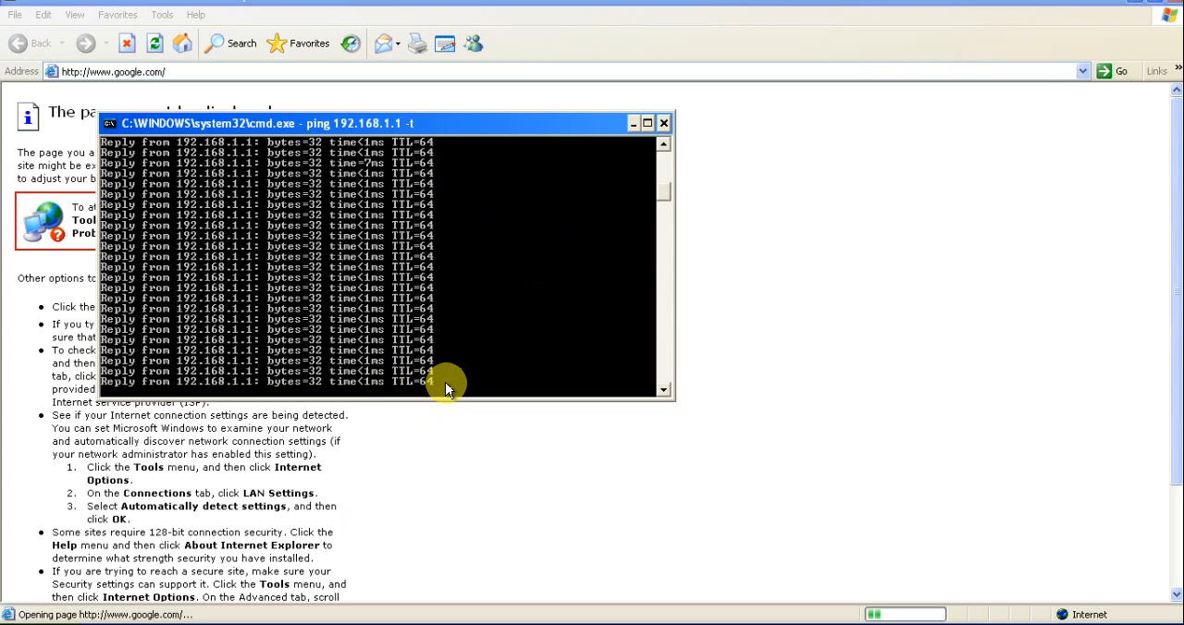
pyautogui.hotkey('ctrl', 'c')
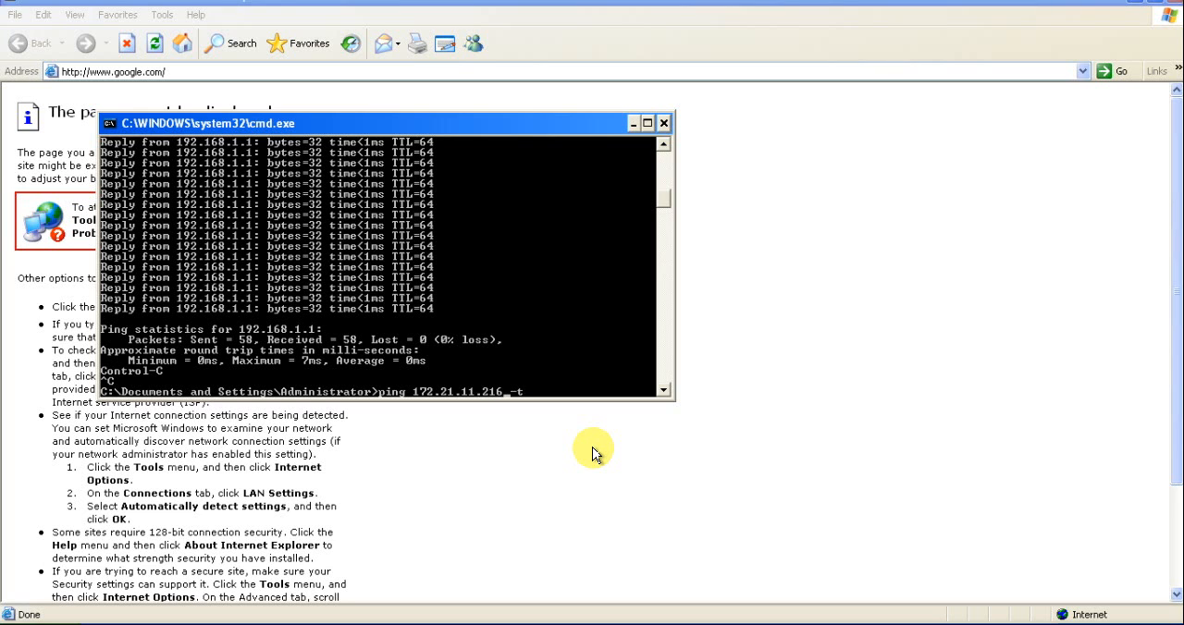
pyautogui.press('Return')
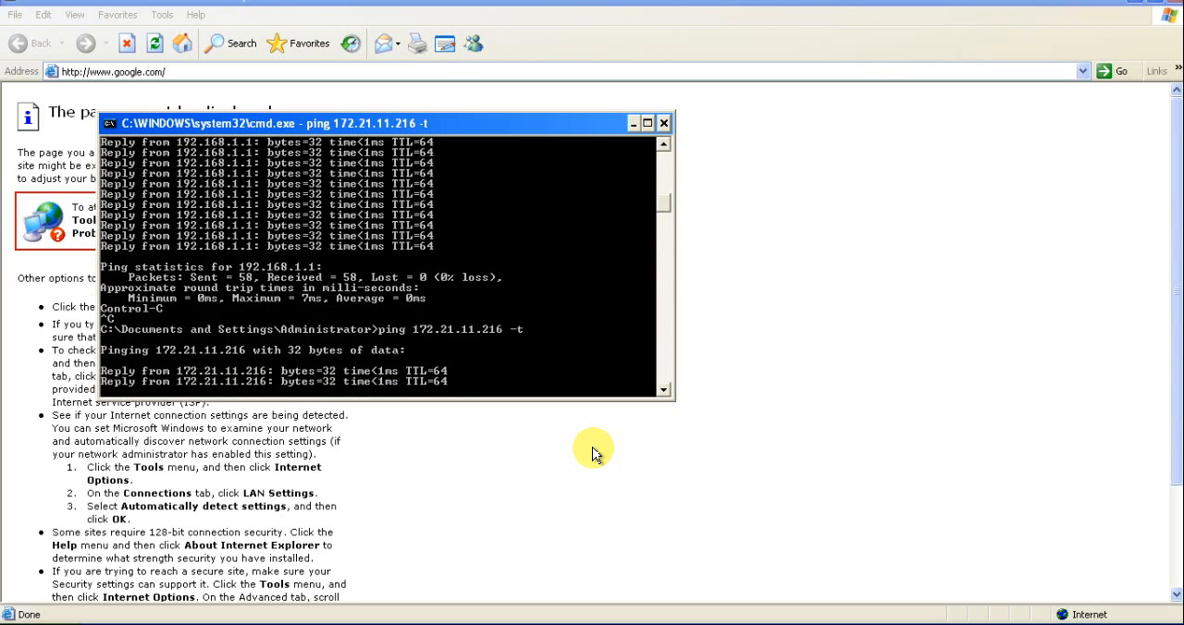
# Replace the running ping with a continuous ping to 8.8.8.8, review the output, and close the command prompt and browser
pyautogui.hotkey('ctrl', 'c')
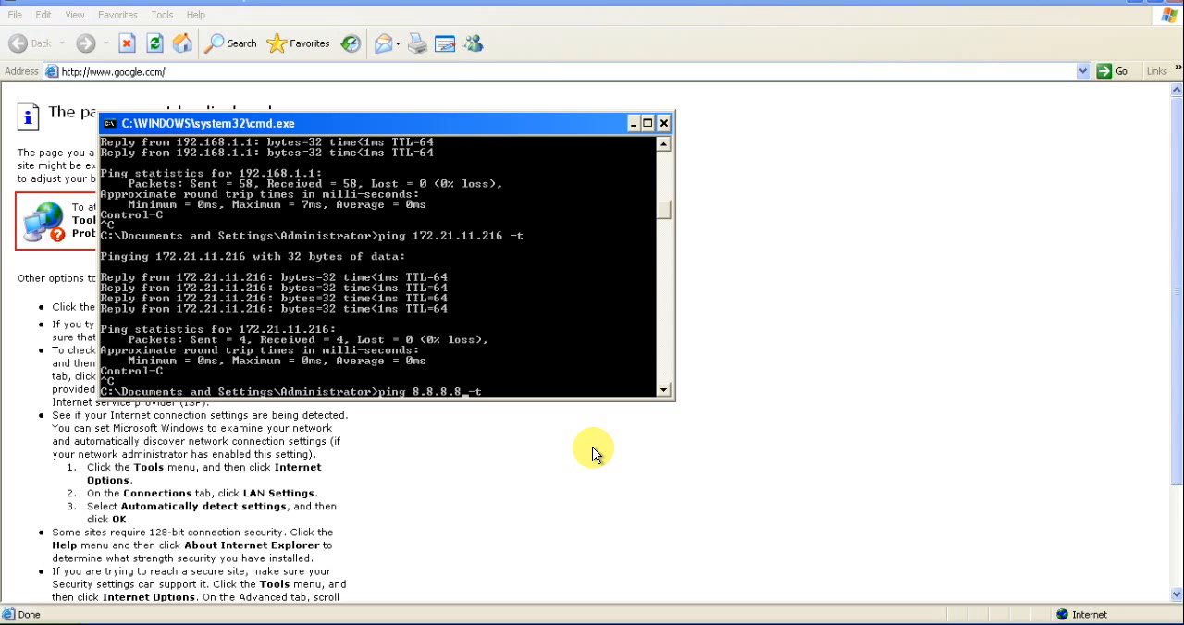
pyautogui.press('Return')
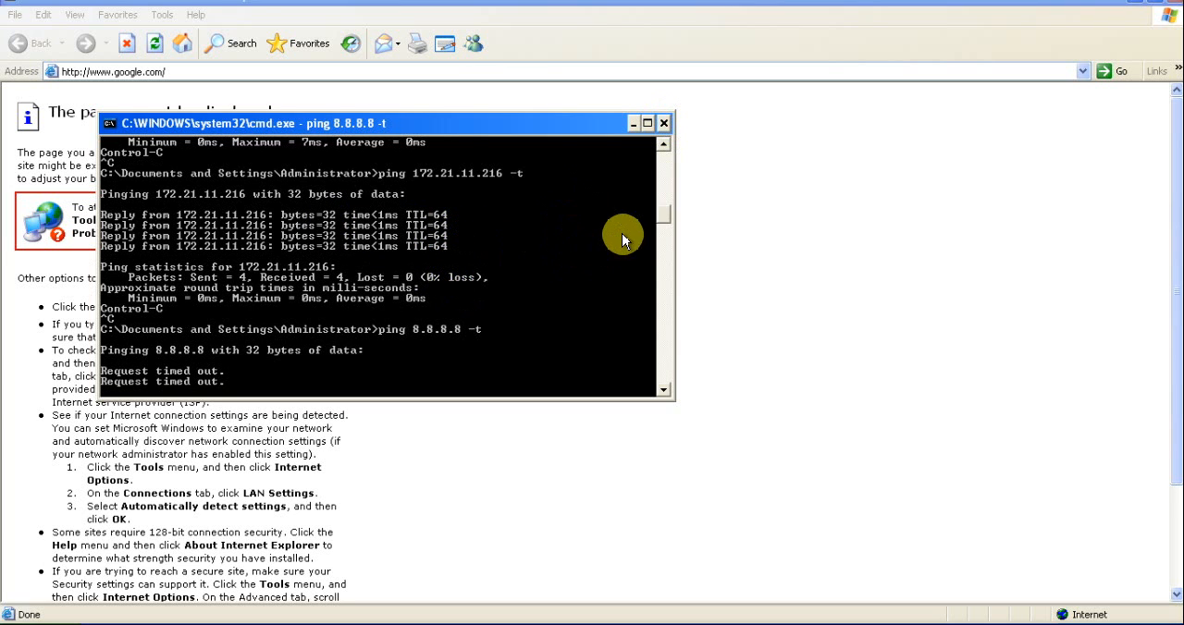
pyautogui.moveTo(663, 211); pyautogui.dragTo(663, 146)
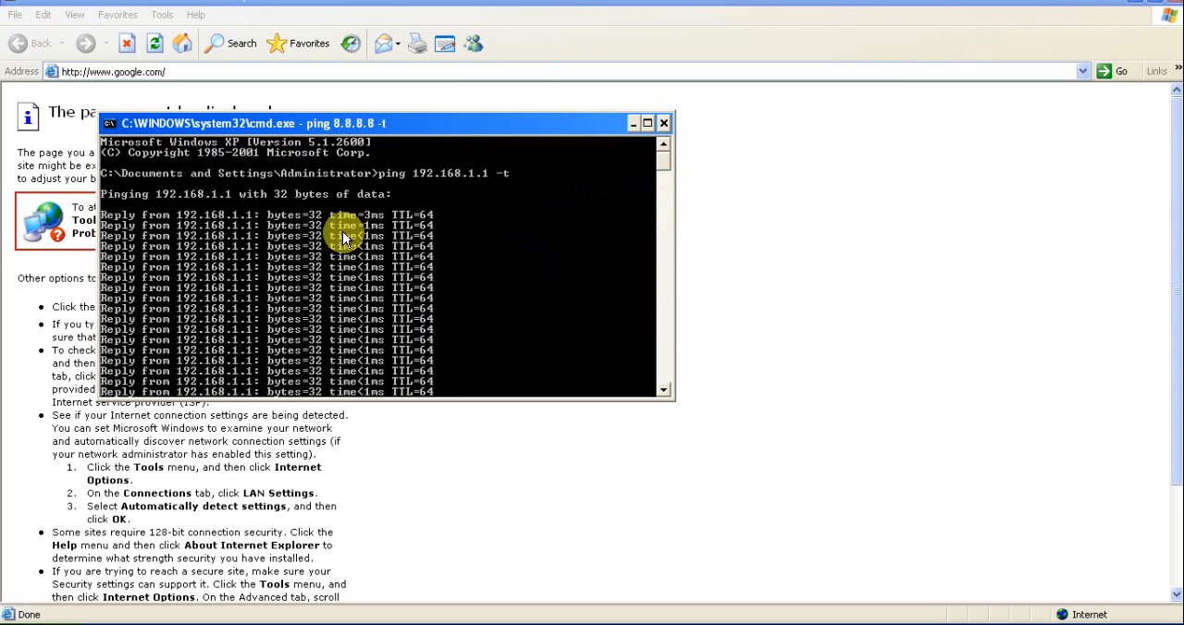
pyautogui.scroll(-20, 344, 232)
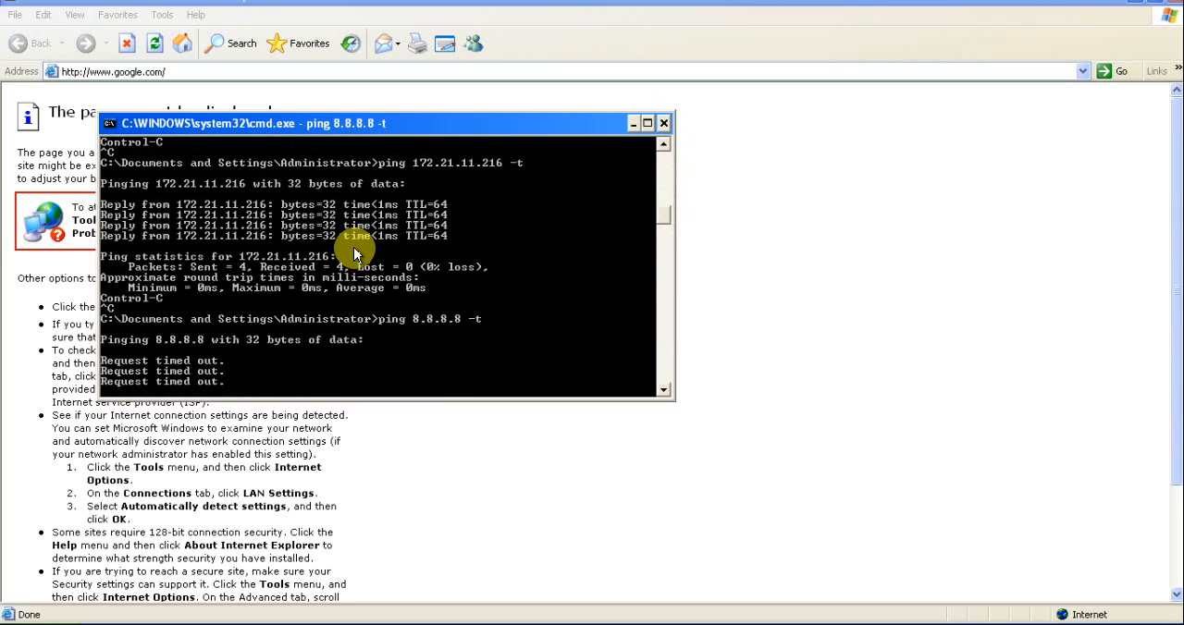
pyautogui.click(663, 125)
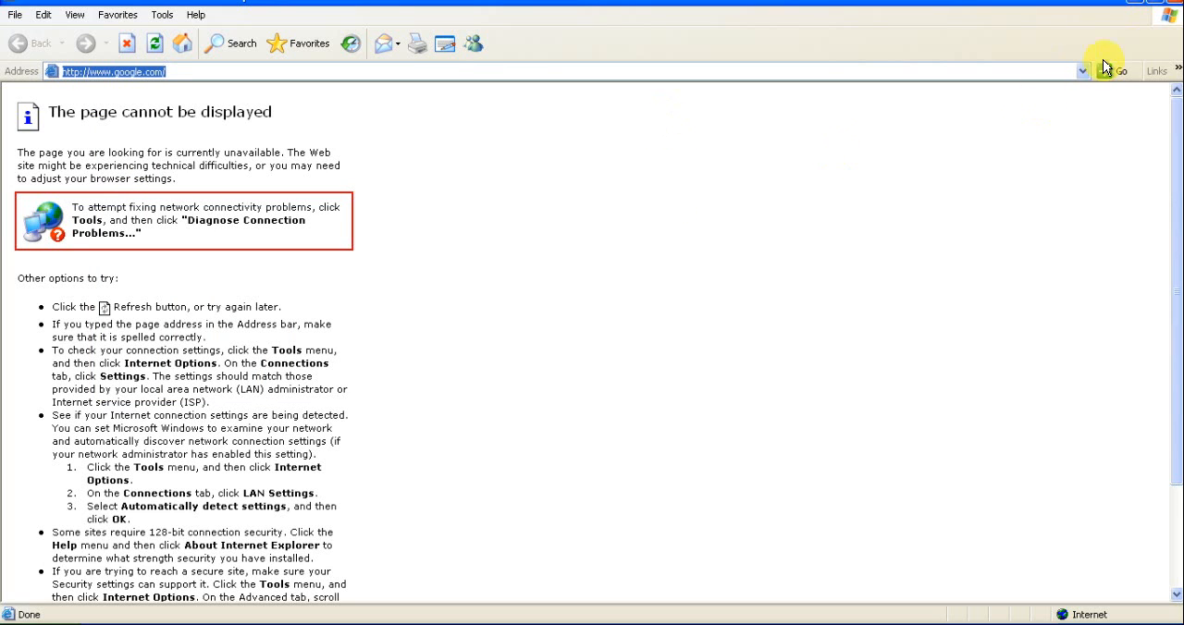
pyautogui.click(1170, 7)
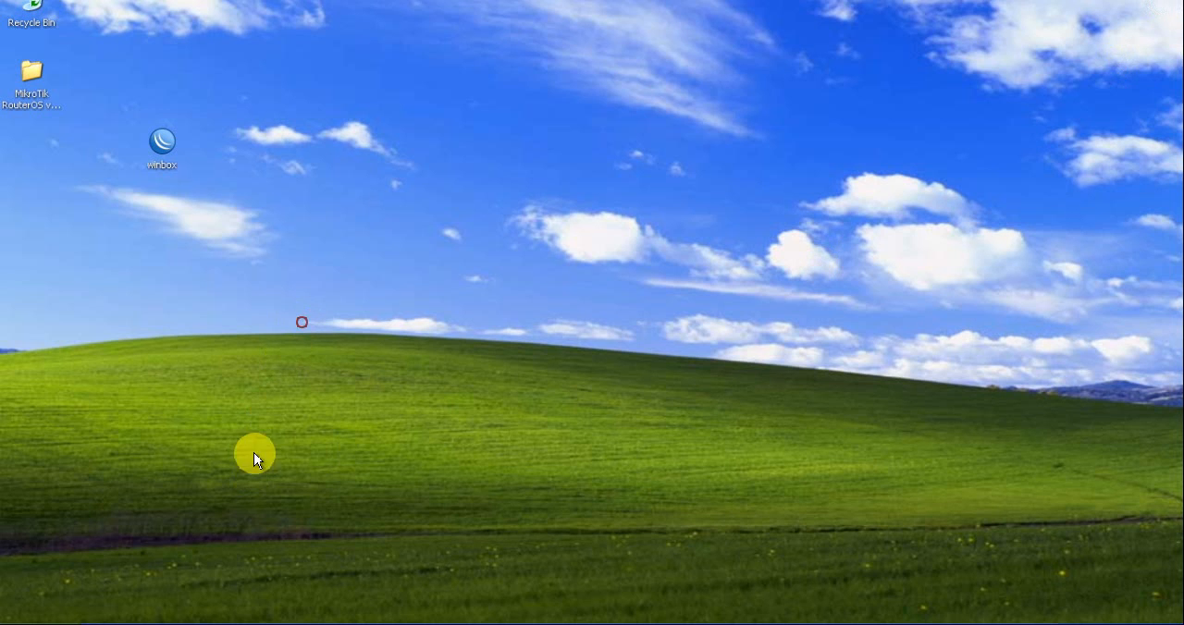
# Launch WinBox from the desktop, allow it to run, connect to the router at 192.168.1.1, and maximize the session window
pyautogui.doubleClick(162, 142)
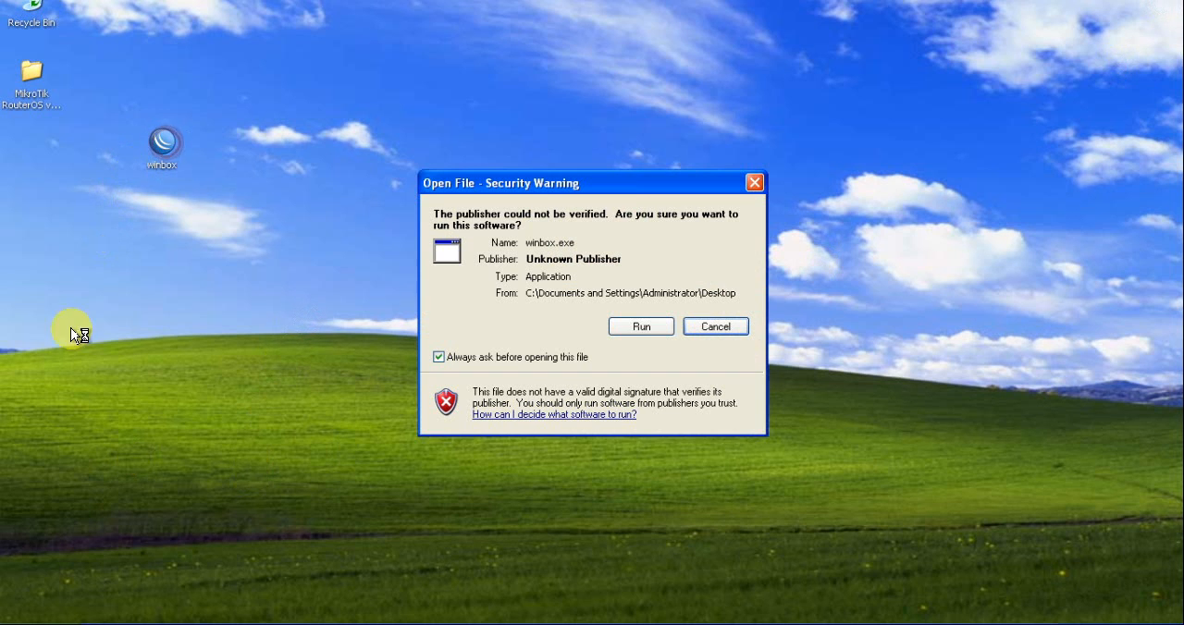
pyautogui.click(638, 326)
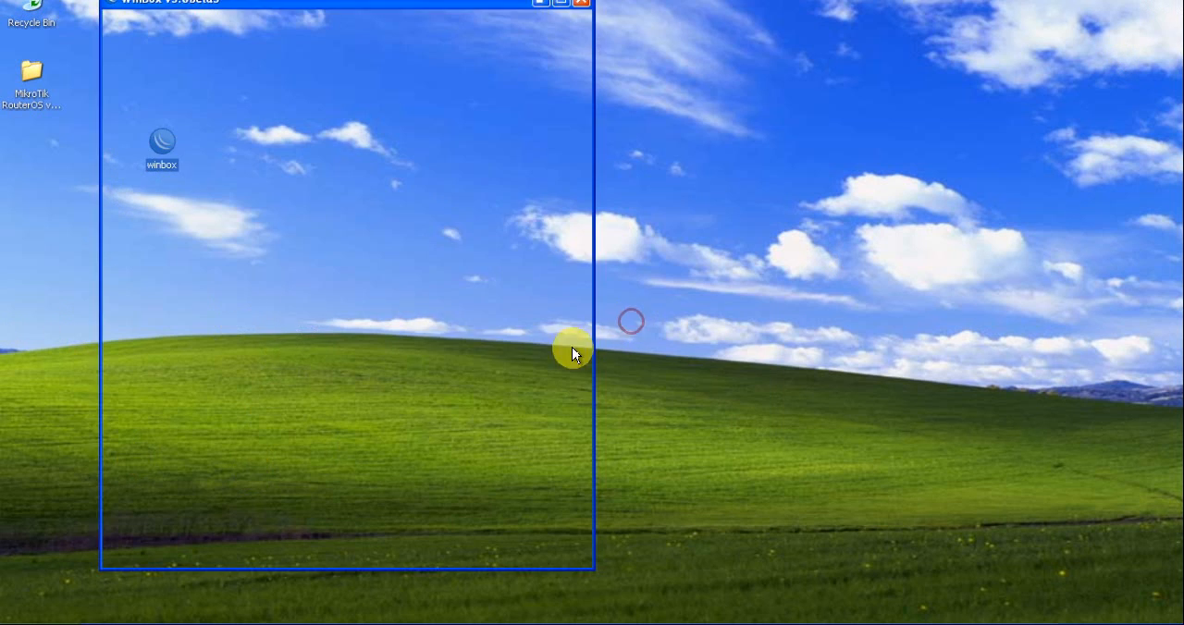
pyautogui.click(308, 142)
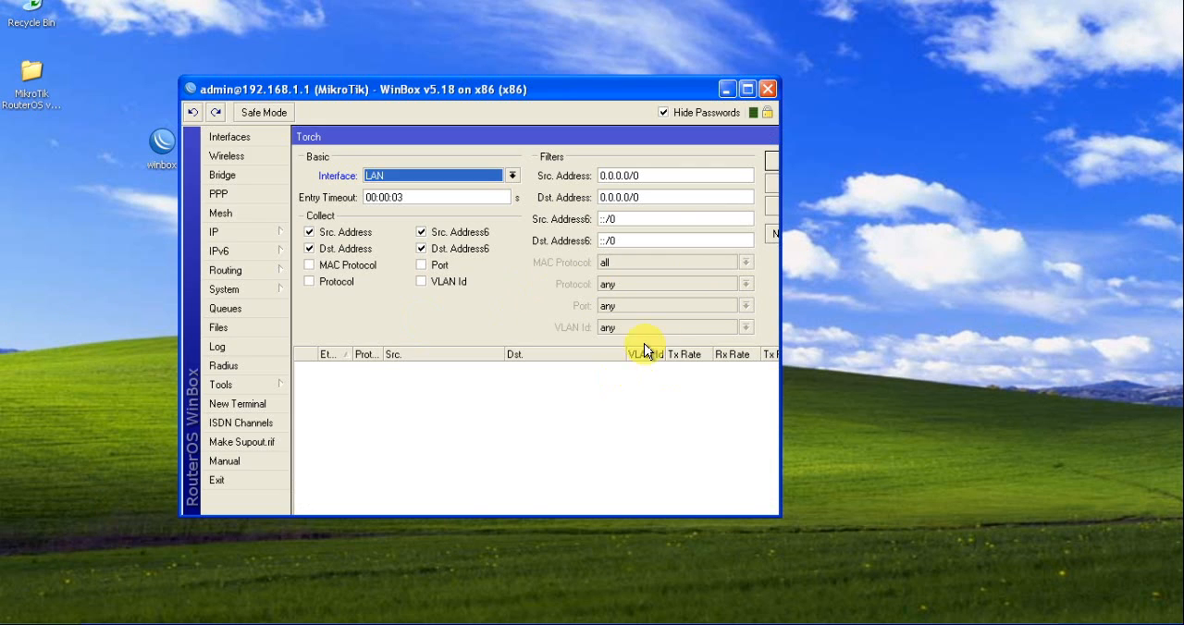
pyautogui.click(748, 90)
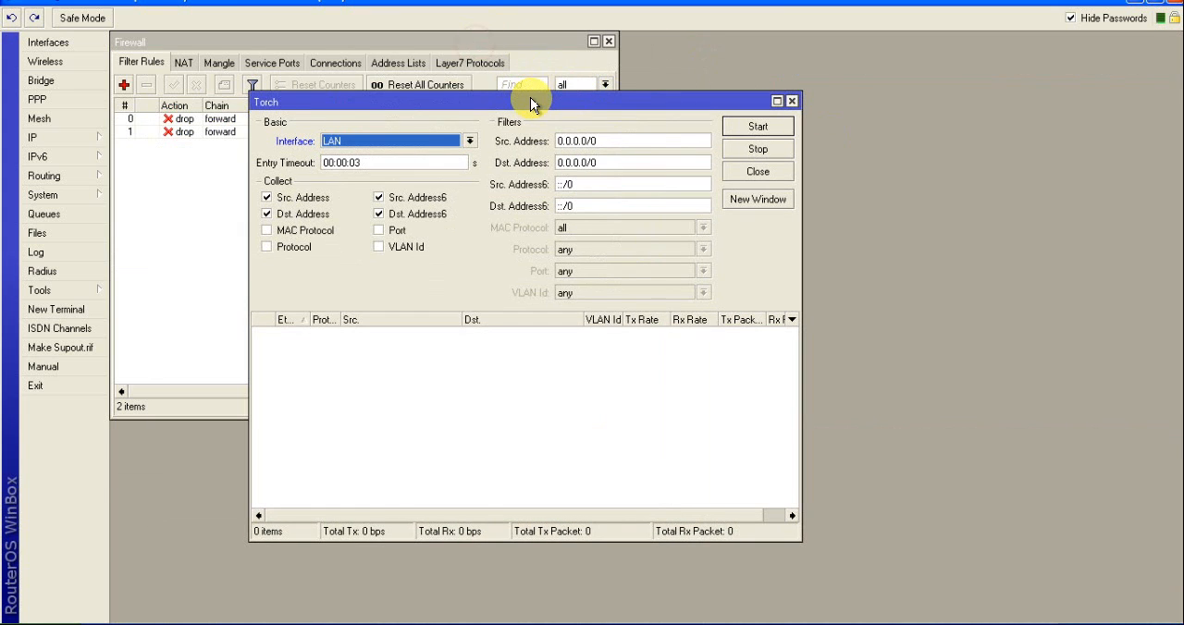
# Move the Firewall window clear of Torch and disable the drop rule for source address 192.168.1.5
pyautogui.moveTo(529, 43); pyautogui.dragTo(962, 78)
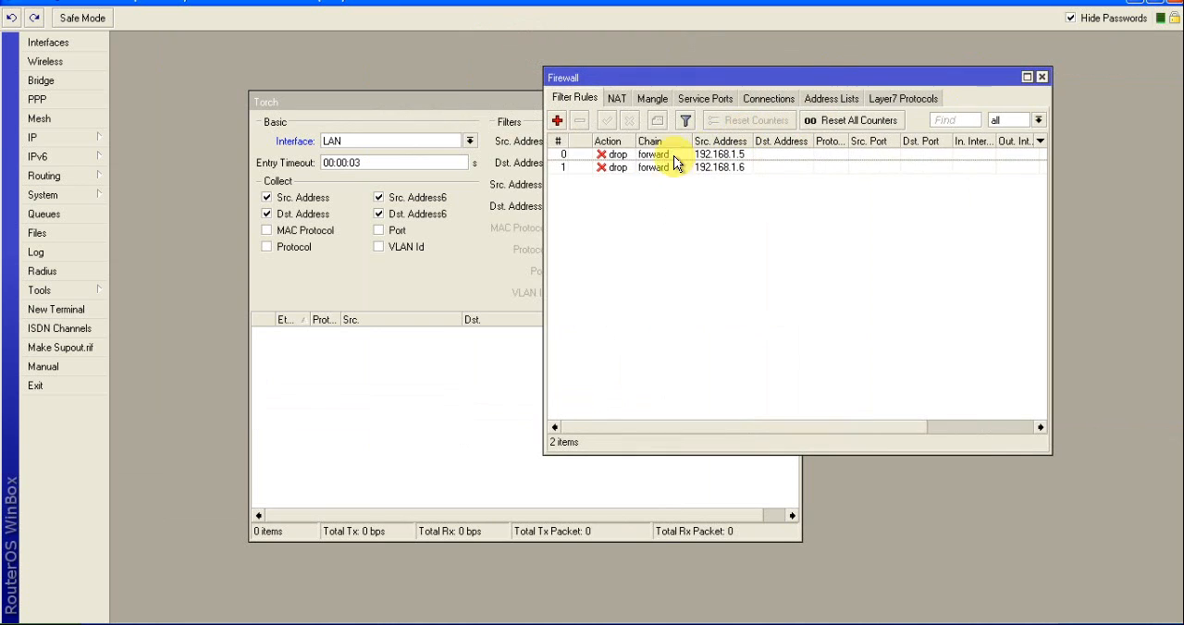
pyautogui.click(632, 157)
pyautogui.click(630, 121)
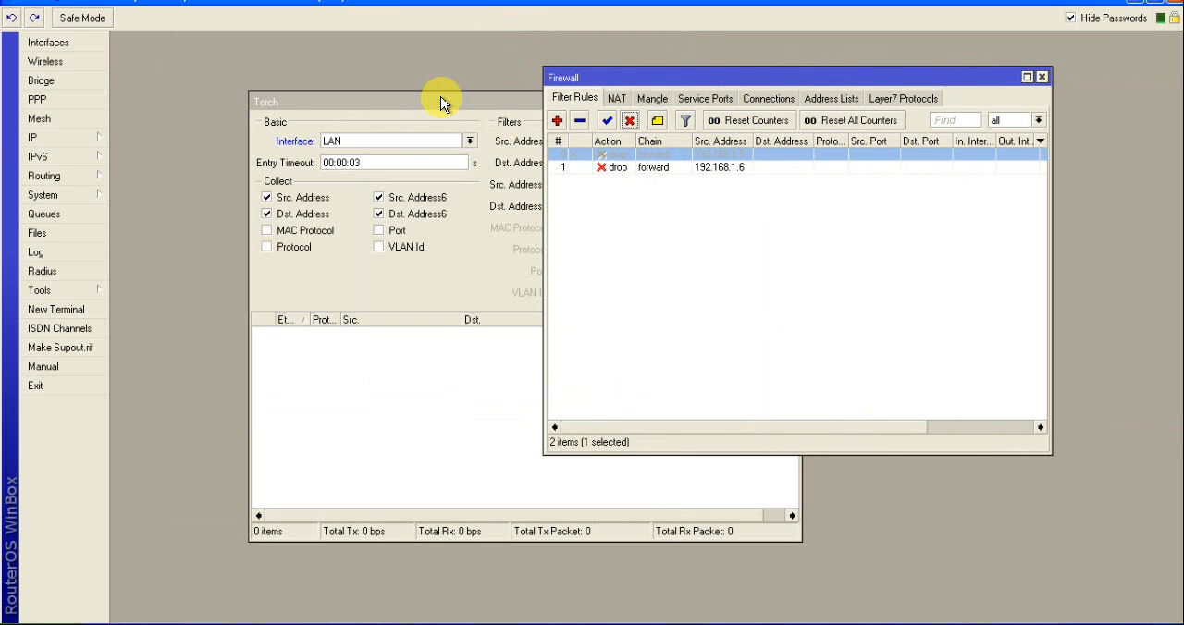
# Spread the Torch and Firewall windows apart within the workspace and bring Torch to the front
pyautogui.moveTo(453, 99); pyautogui.dragTo(339, 90)
pyautogui.moveTo(870, 78); pyautogui.dragTo(989, 54)
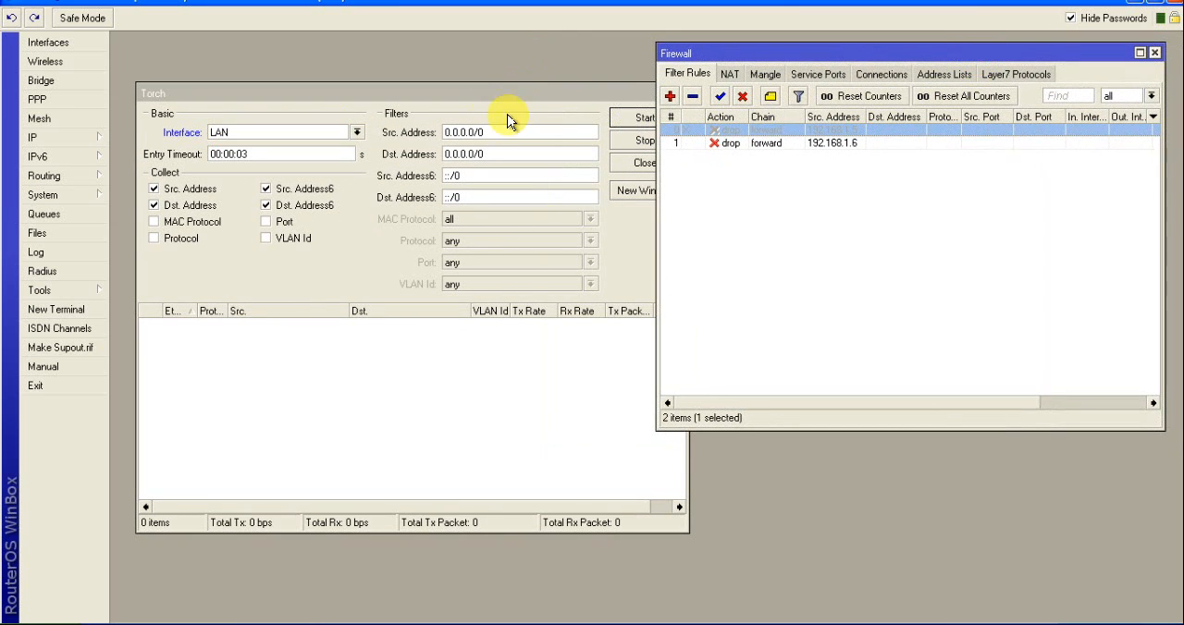
pyautogui.click(684, 471)
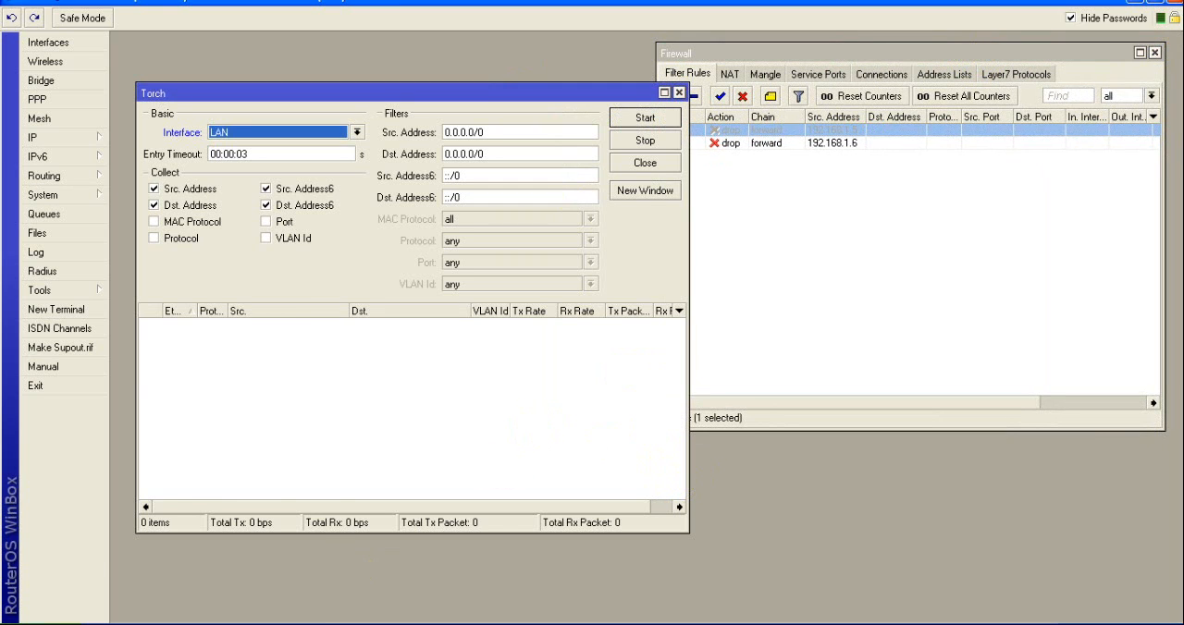
# Open the web browser, run a continuous ping to 8.8.8.8 from a new command prompt, and minimize the prompt
pyautogui.press('super')
pyautogui.click(48, 292)
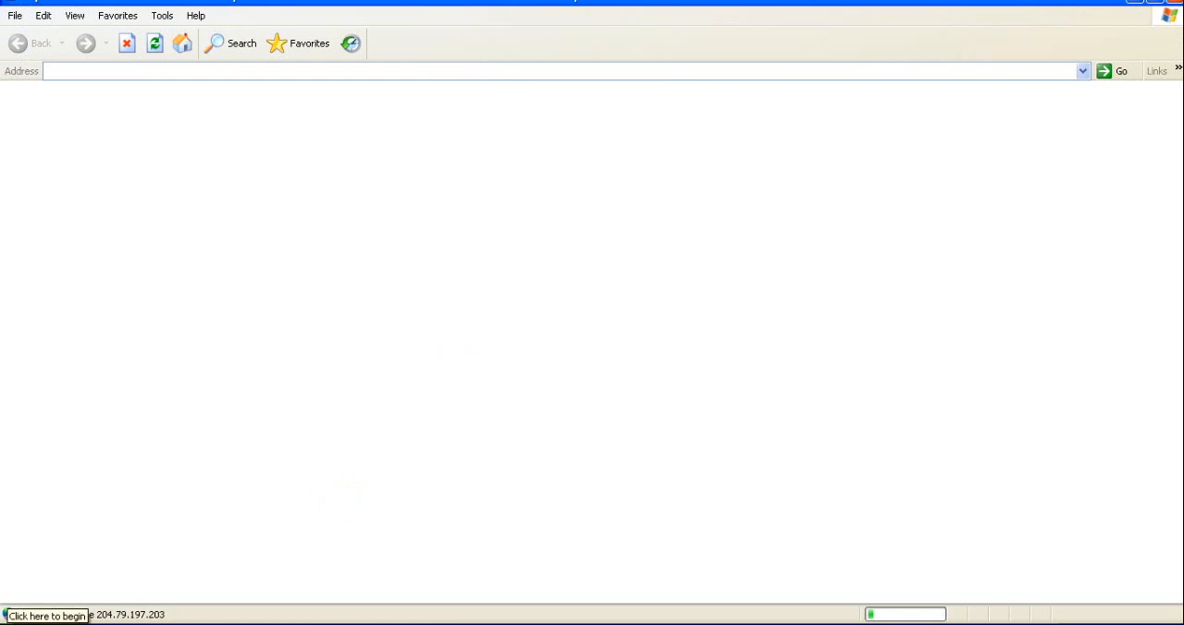
pyautogui.press('super')
pyautogui.click(85, 539)
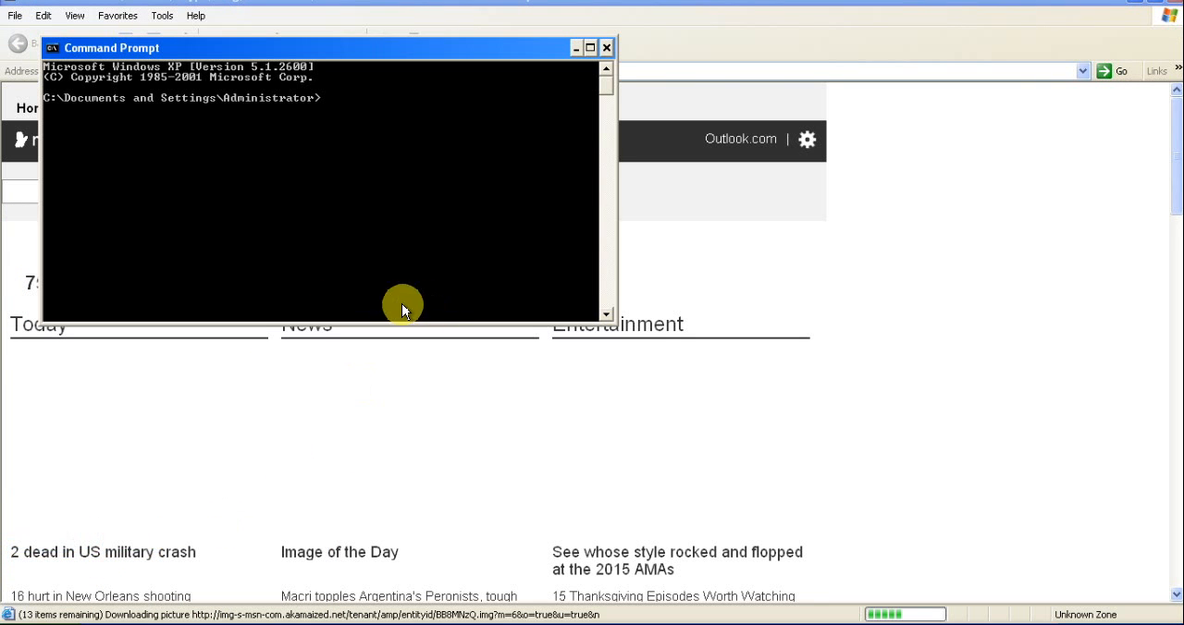
pyautogui.write('ping 8.8.8.8 -t')
pyautogui.press('Return')
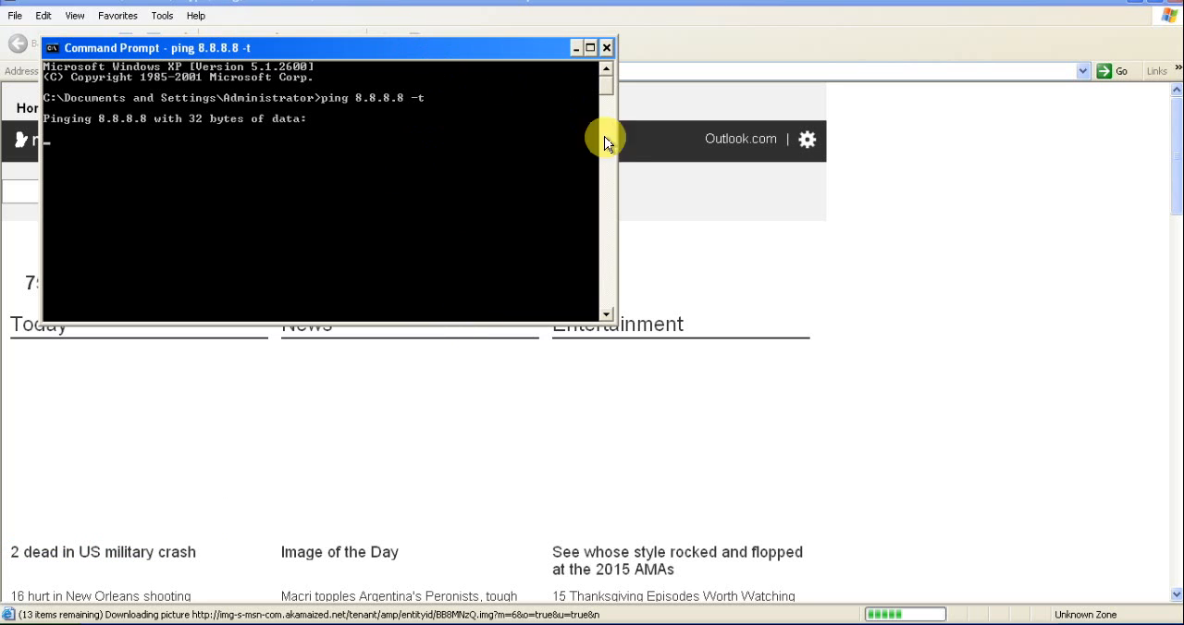
pyautogui.moveTo(605, 88); pyautogui.dragTo(600, 151)
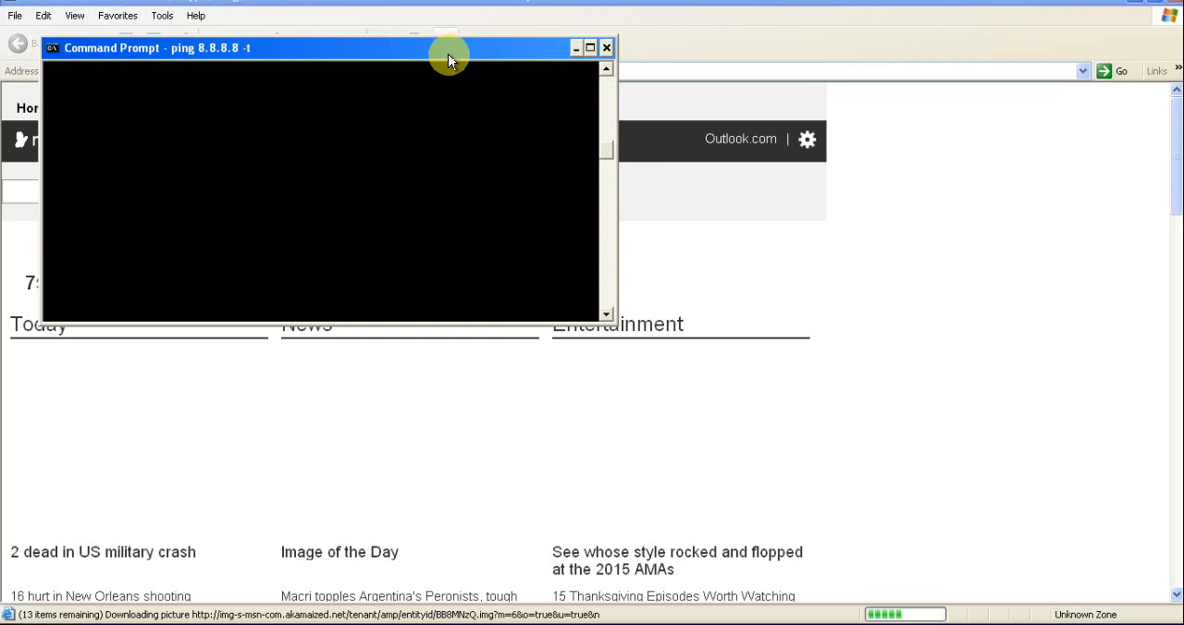
pyautogui.click(574, 48)
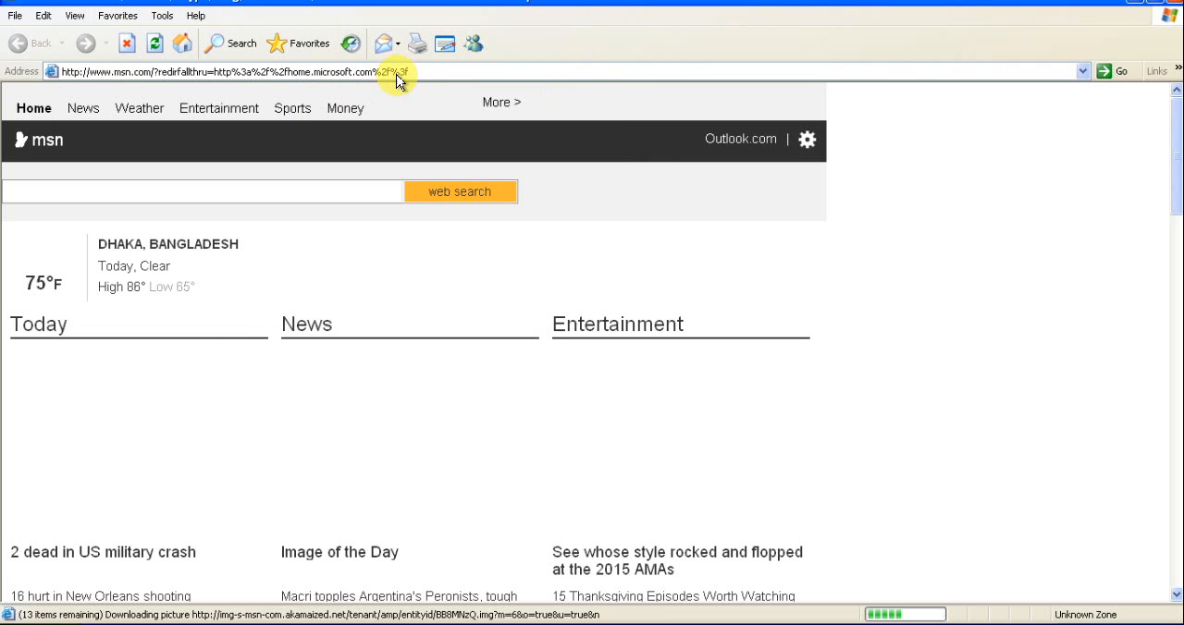
# Request "google" in the browser to test internet access with the rule disabled
pyautogui.click(402, 71)
pyautogui.write('google')
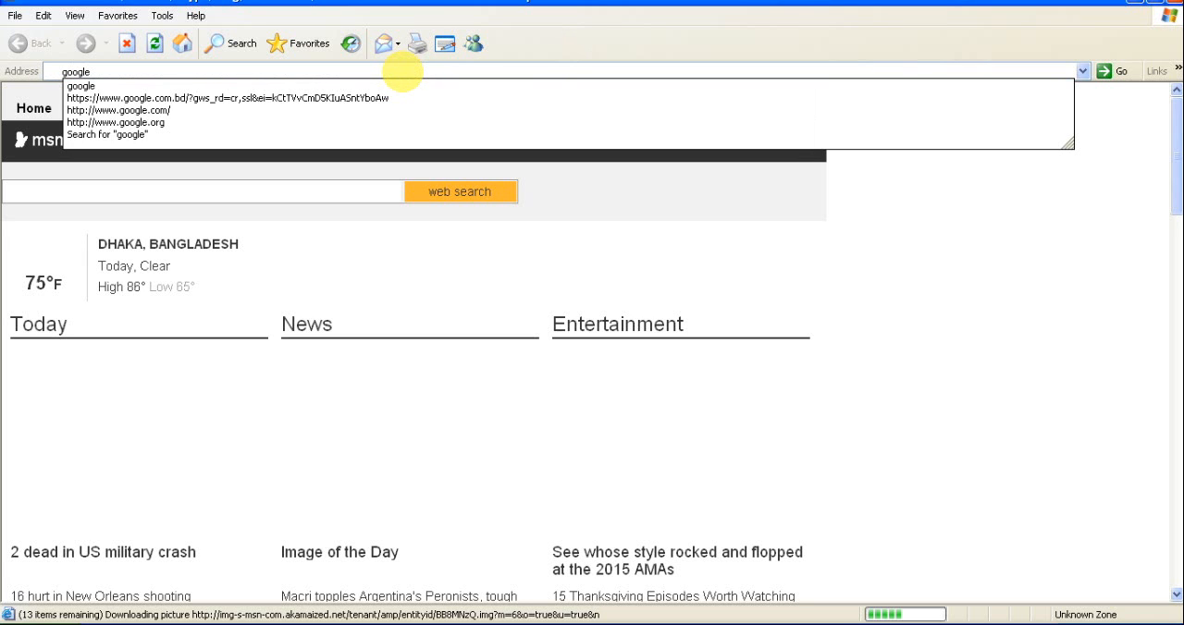
pyautogui.press('Return')
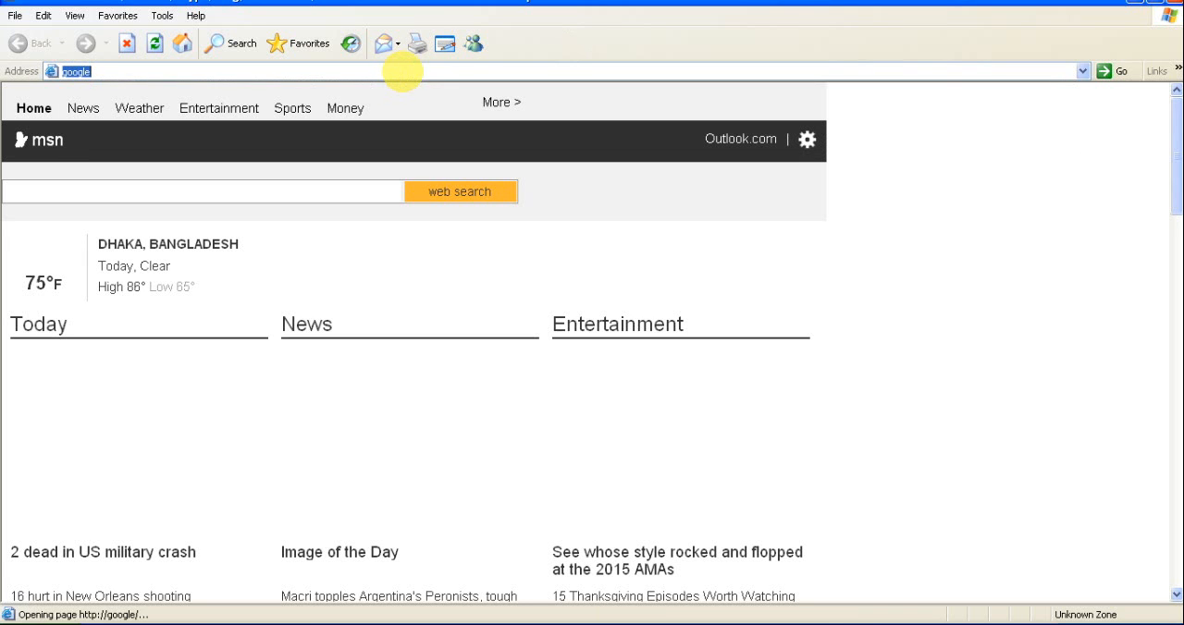
# Bring back the command prompt, review the 8.8.8.8 ping output, and stop the ping
pyautogui.click(442, 620)
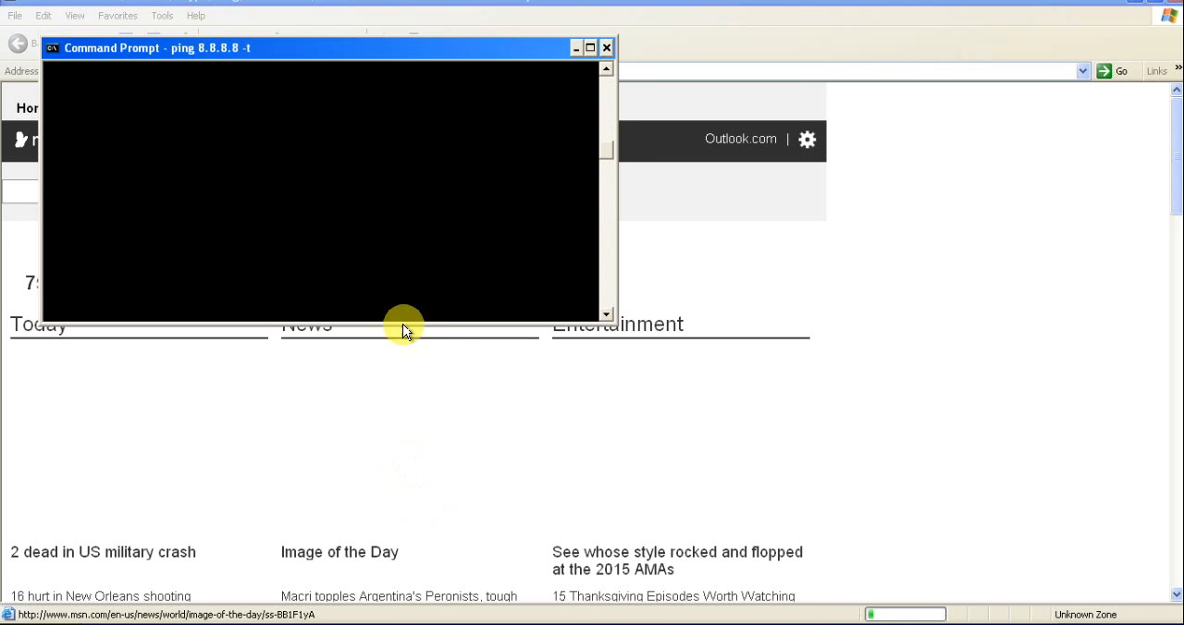
pyautogui.moveTo(612, 153); pyautogui.dragTo(598, 79)
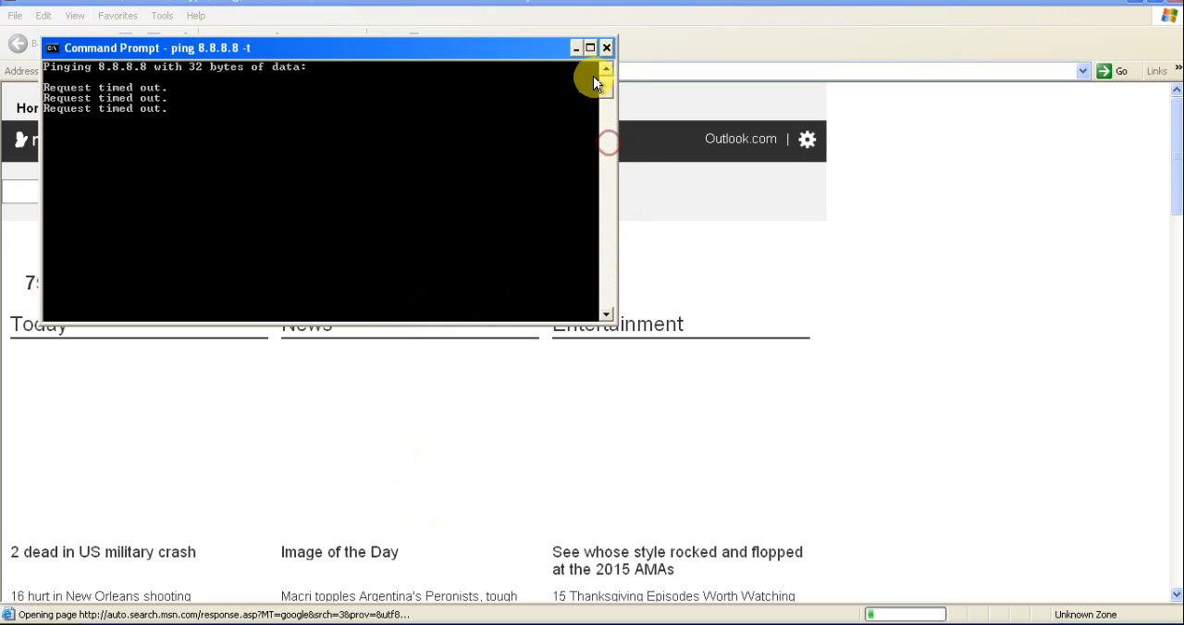
pyautogui.hotkey('ctrl', 'c')
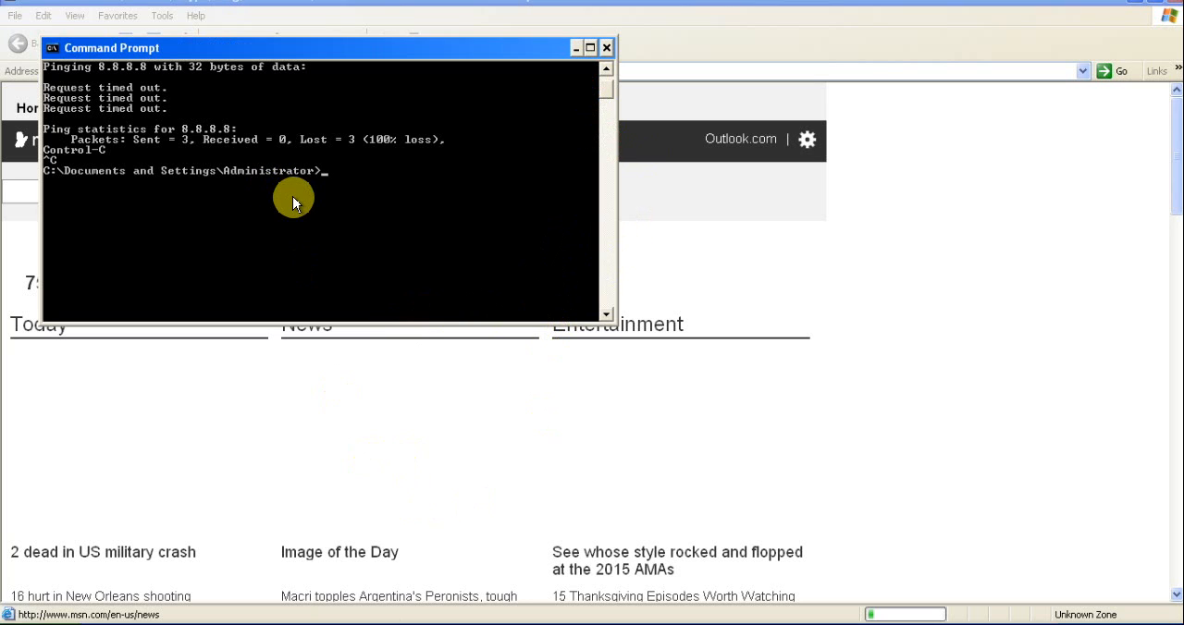
# Ping 172.21.11.216 from the command prompt
pyautogui.write('pin 172.21.11.')
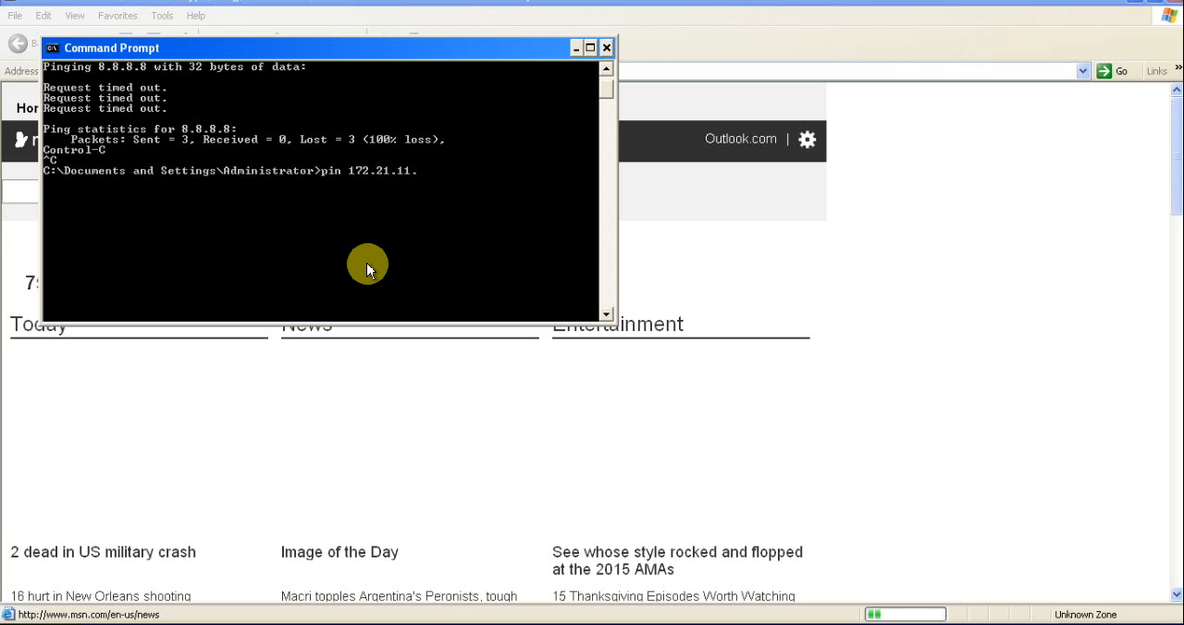
pyautogui.write('216')
pyautogui.press('Left')
pyautogui.press('Left')
pyautogui.press('Left')
pyautogui.press('Left')
pyautogui.press('Left')
pyautogui.press('Left')
pyautogui.press('Left')
pyautogui.press('Left')
pyautogui.press('Left')
pyautogui.press('Left')
pyautogui.press('Left')
pyautogui.press('Left')
pyautogui.press('Left')
pyautogui.press('Left')
pyautogui.press('Left')
pyautogui.write('g')
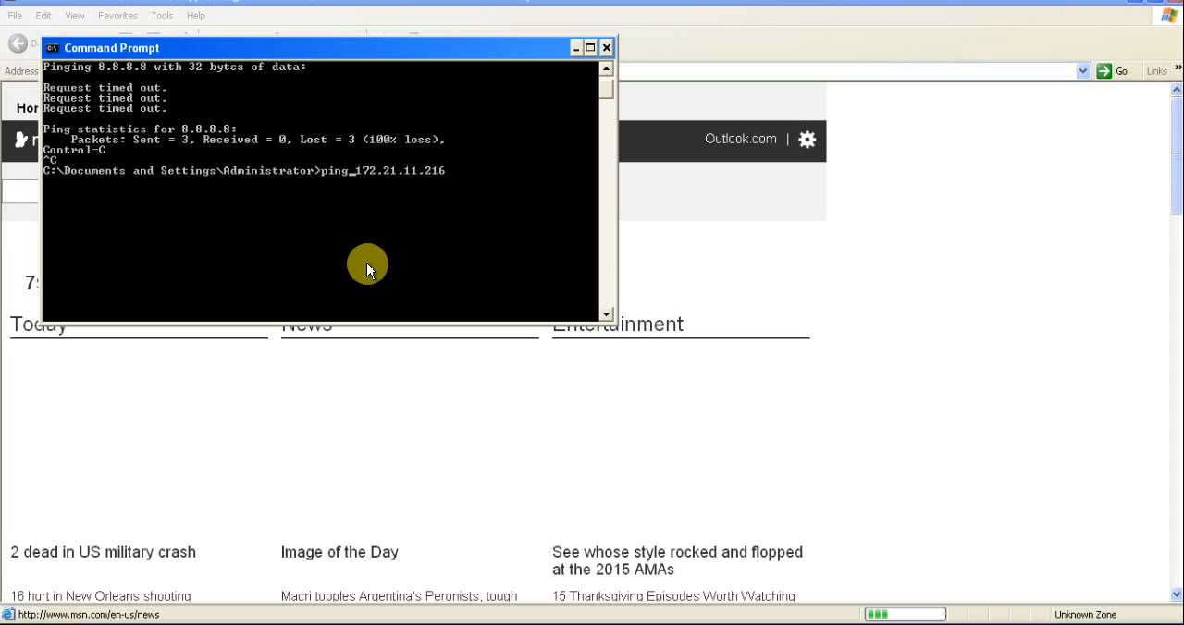
pyautogui.press('Right')
pyautogui.press('Right')
pyautogui.press('Right')
pyautogui.press('Right')
pyautogui.press('Right')
pyautogui.press('Right')
pyautogui.press('Right')
pyautogui.press('Right')
pyautogui.press('Right')
pyautogui.press('Right')
pyautogui.press('Right')
pyautogui.press('Right')
pyautogui.press('Right')
pyautogui.press('Right')
pyautogui.press('Return')
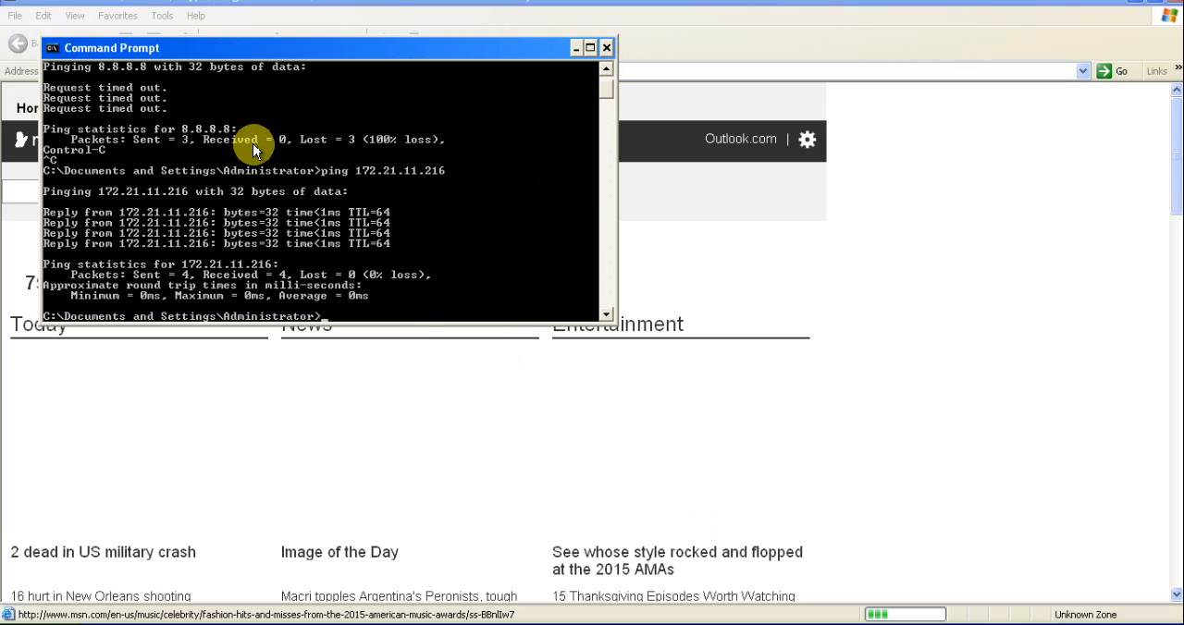
# Recall the continuous 8.8.8.8 ping command and check the Google page behind the command prompt
pyautogui.press('Up')
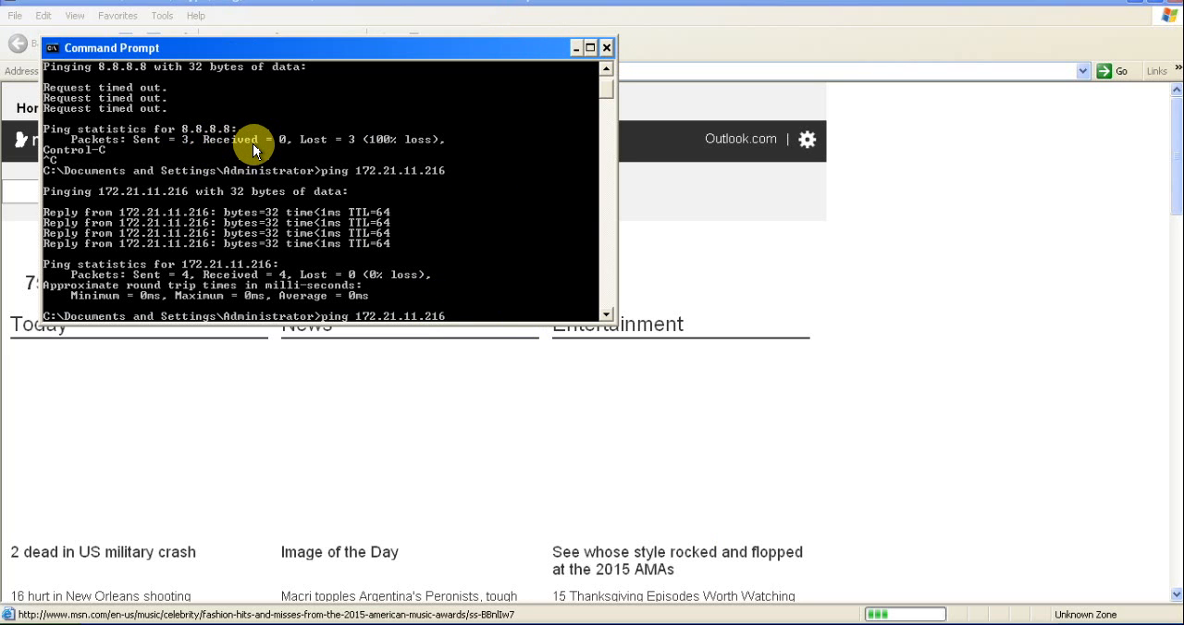
pyautogui.press('Up')
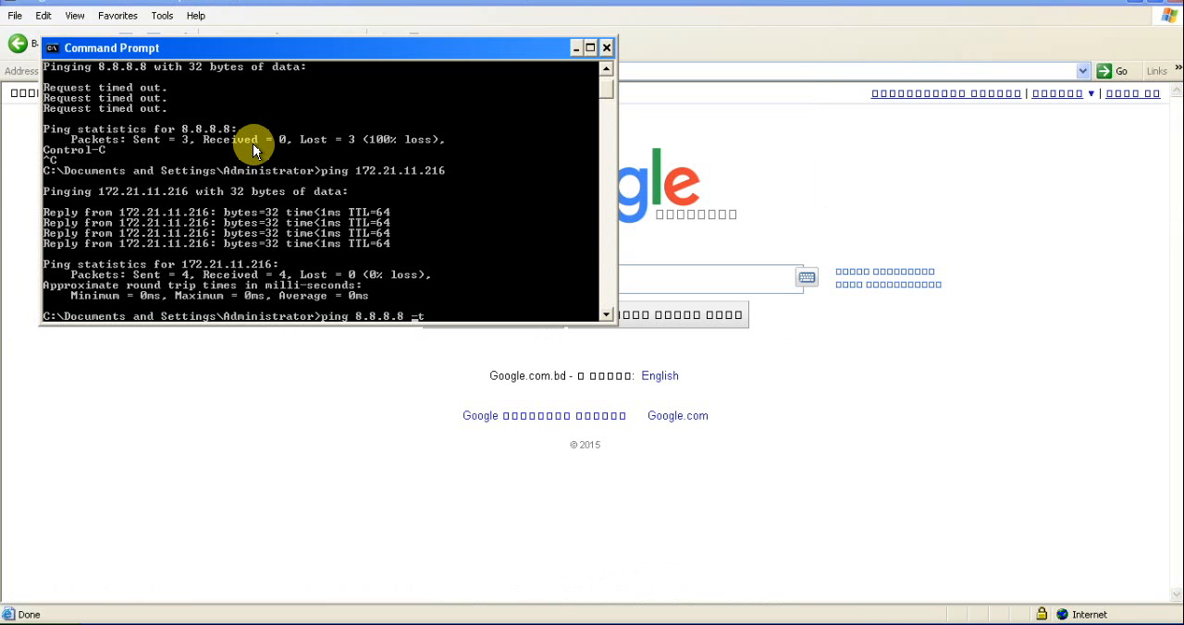
pyautogui.click(577, 47)
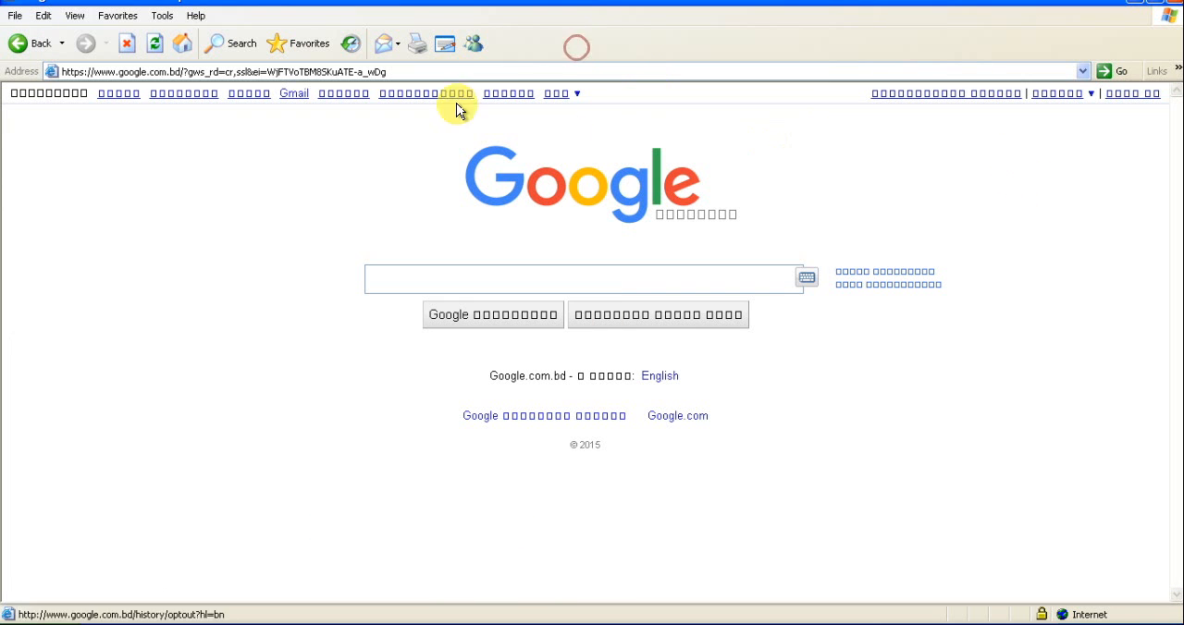
pyautogui.click(433, 618)
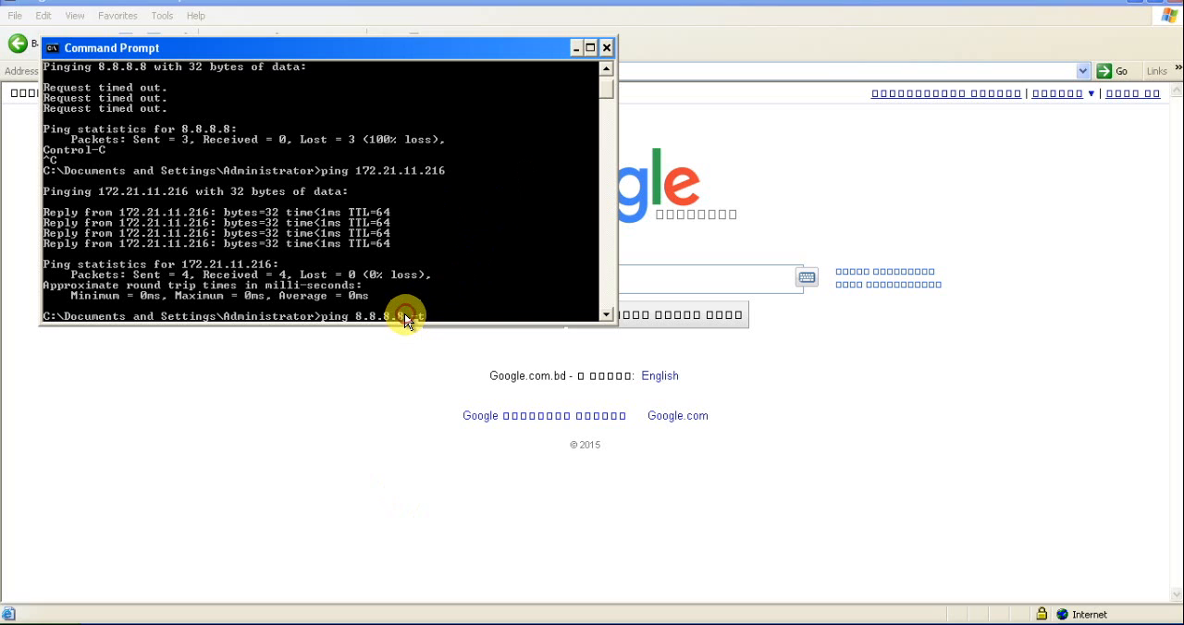
# Replace the target address in the recalled command with google and try the continuous ping with -t
pyautogui.press('BackSpace')
pyautogui.press('BackSpace')
pyautogui.press('BackSpace')
pyautogui.press('BackSpace')
pyautogui.press('BackSpace')
pyautogui.press('BackSpace')
pyautogui.press('BackSpace')
pyautogui.press('BackSpace')
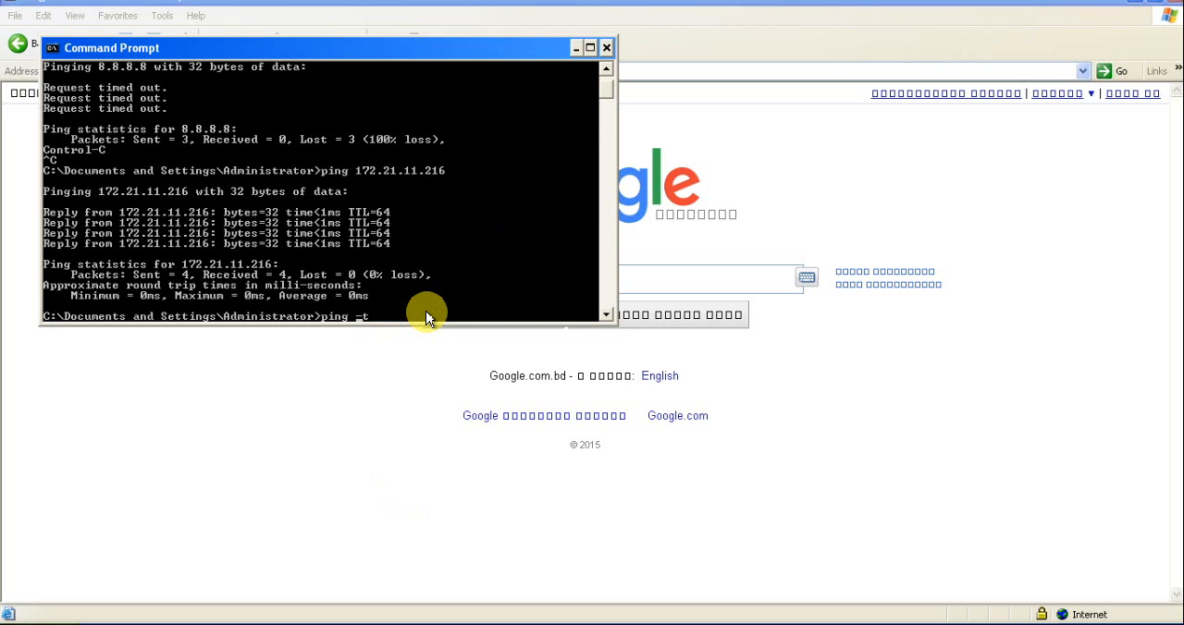
pyautogui.write('google')
pyautogui.press('Return')
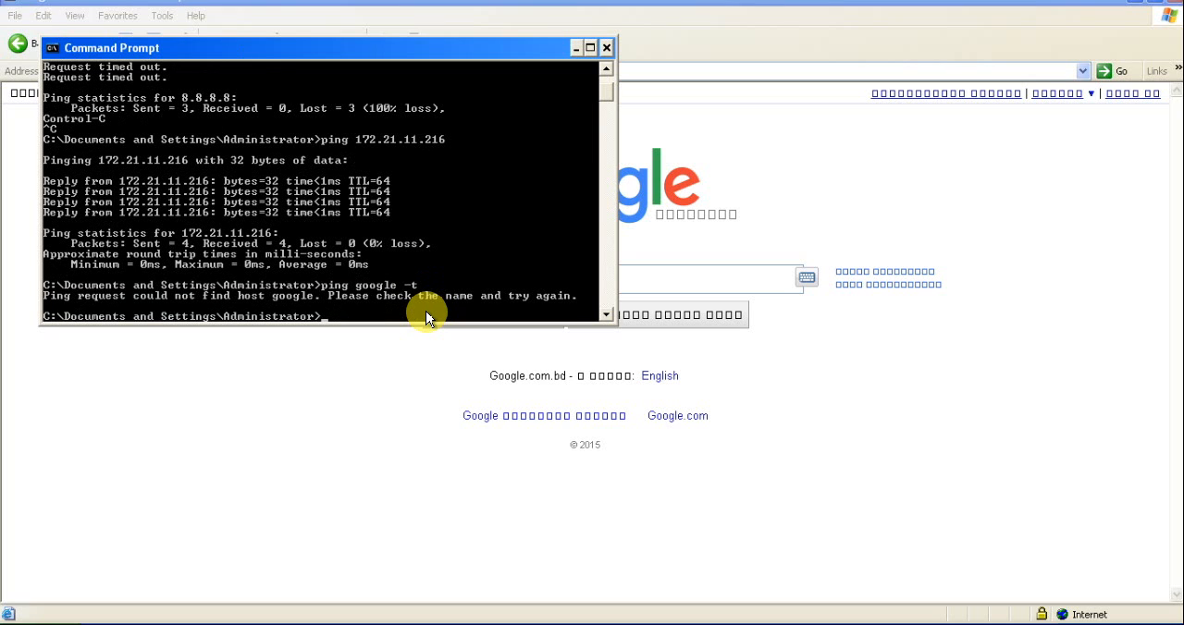
# Correct the ping target to google.com and run the continuous ping with -t
pyautogui.press('Up')
pyautogui.write('.')
pyautogui.write('com')
pyautogui.write('e')
pyautogui.press('Return')
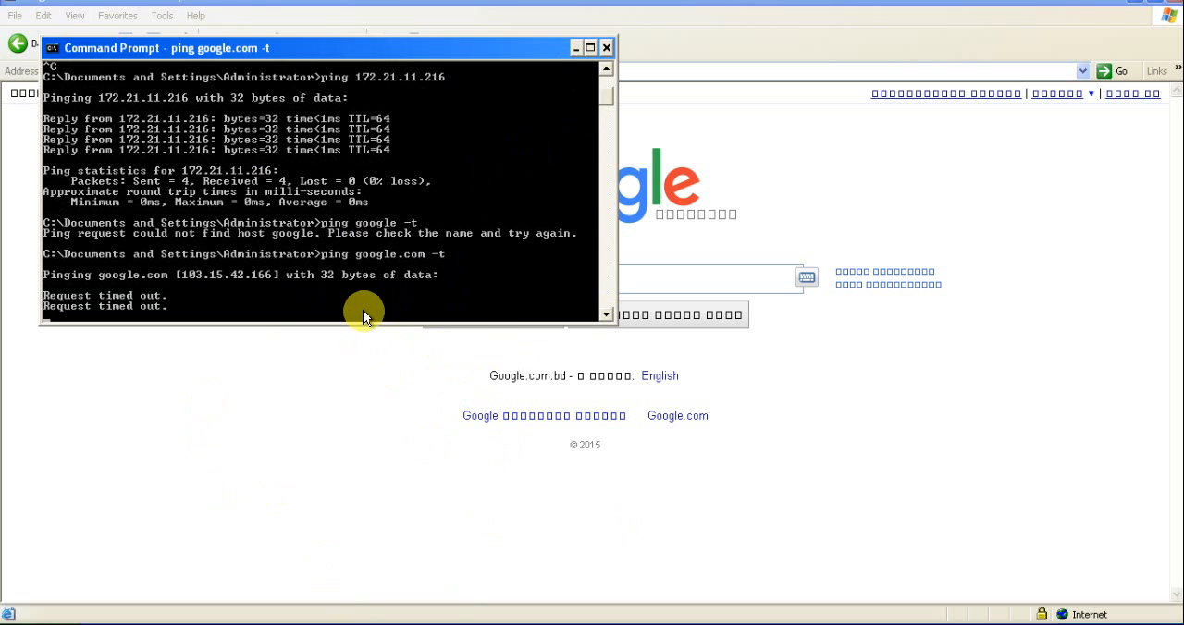
pyautogui.click(605, 47)
pyautogui.click(393, 73)
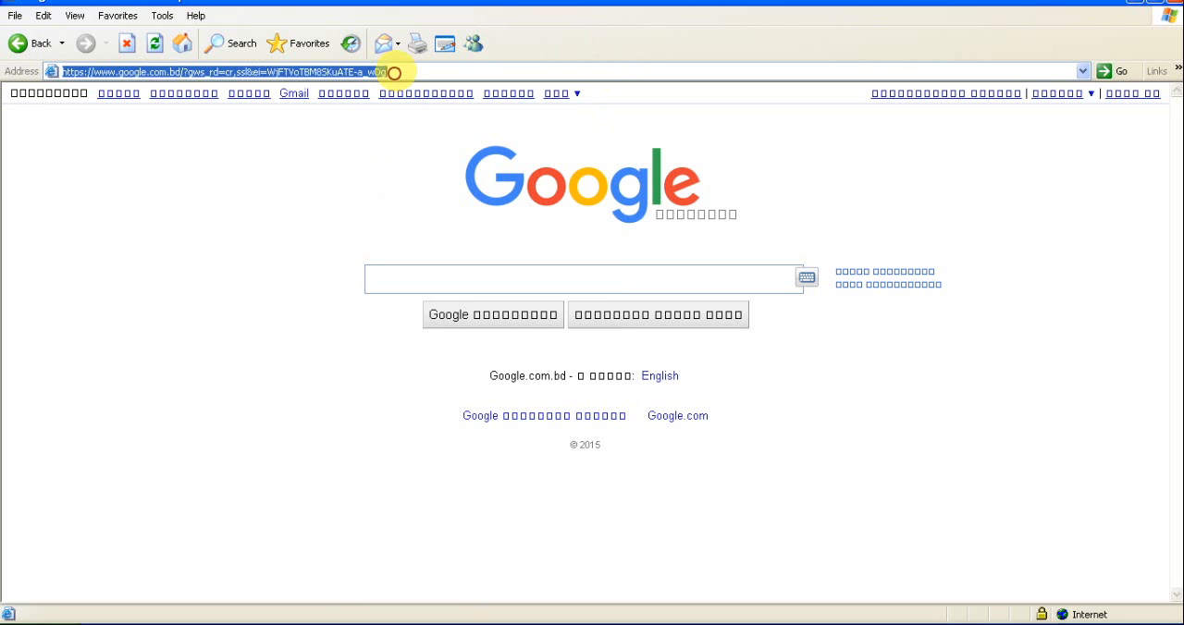
pyautogui.write('goo')
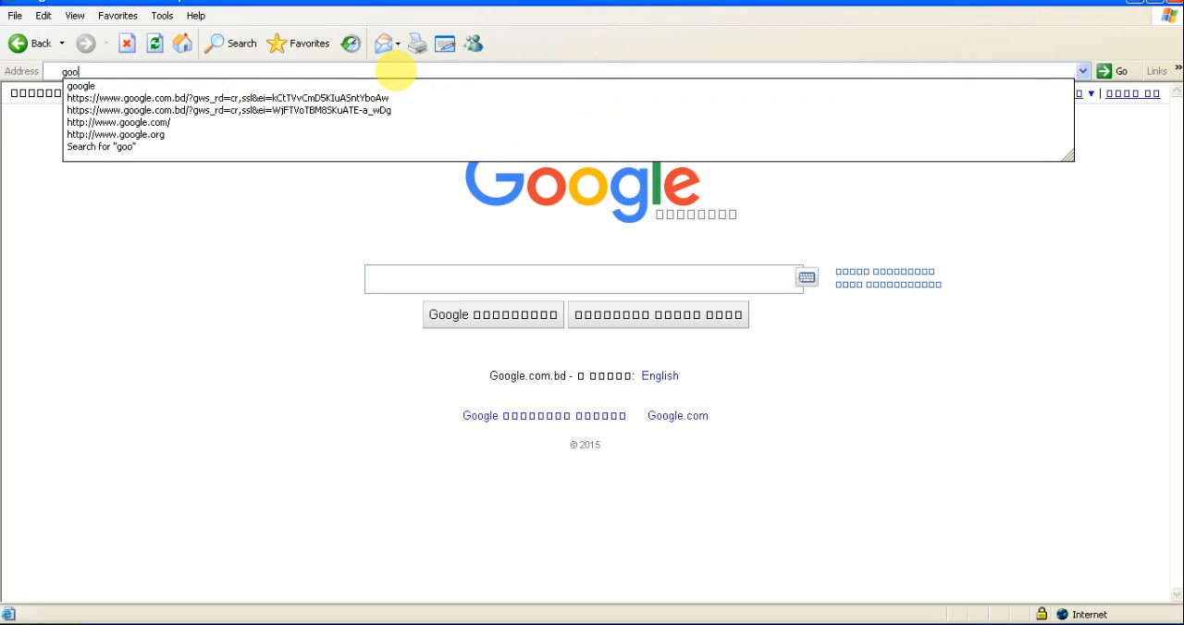
pyautogui.write('gle')
pyautogui.press('Return')
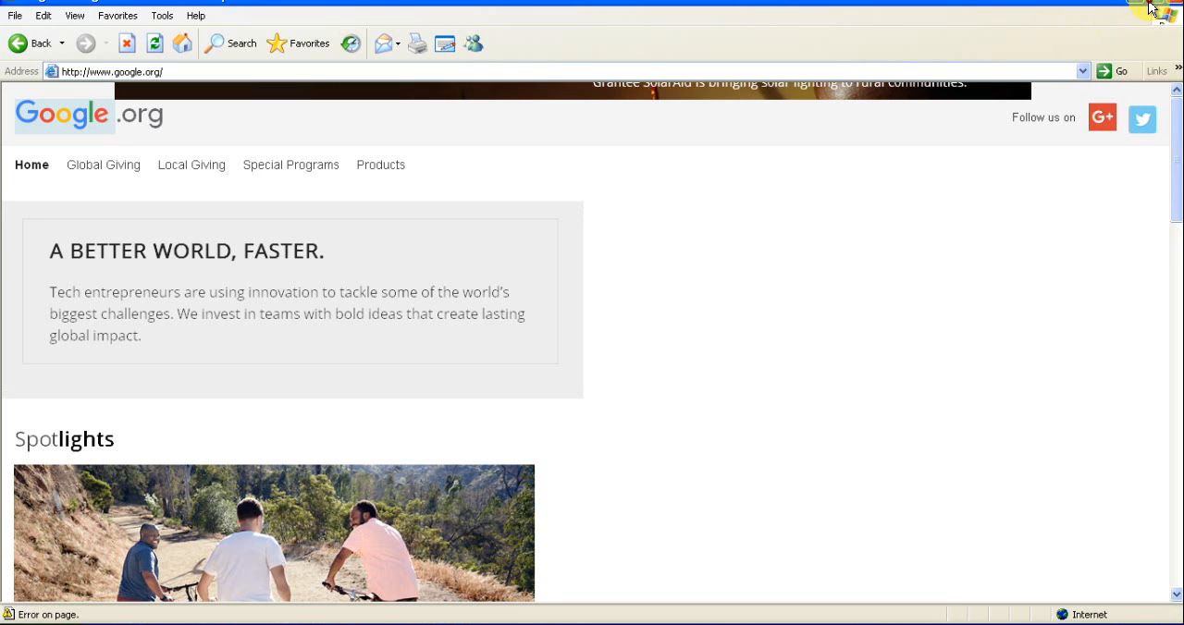
# Leave the browser for WinBox, place the Torch and Firewall windows side by side, and make the Firewall window taller
pyautogui.click(1152, 7)
pyautogui.click(551, 44)
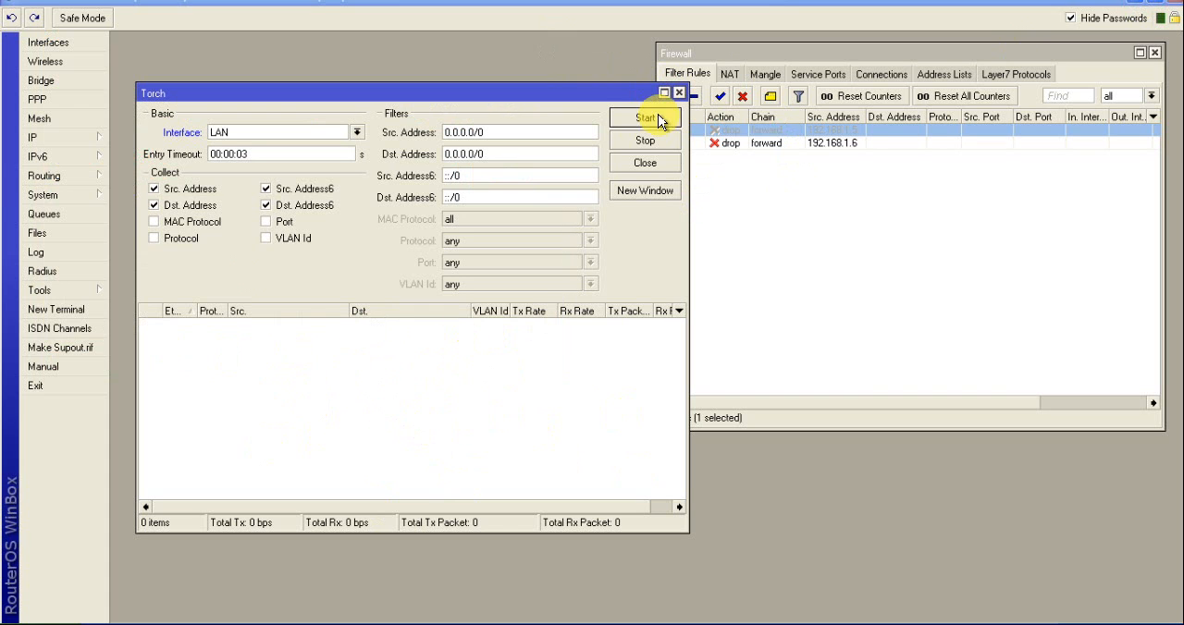
pyautogui.moveTo(607, 93); pyautogui.dragTo(571, 42)
pyautogui.moveTo(826, 57); pyautogui.dragTo(831, 48)
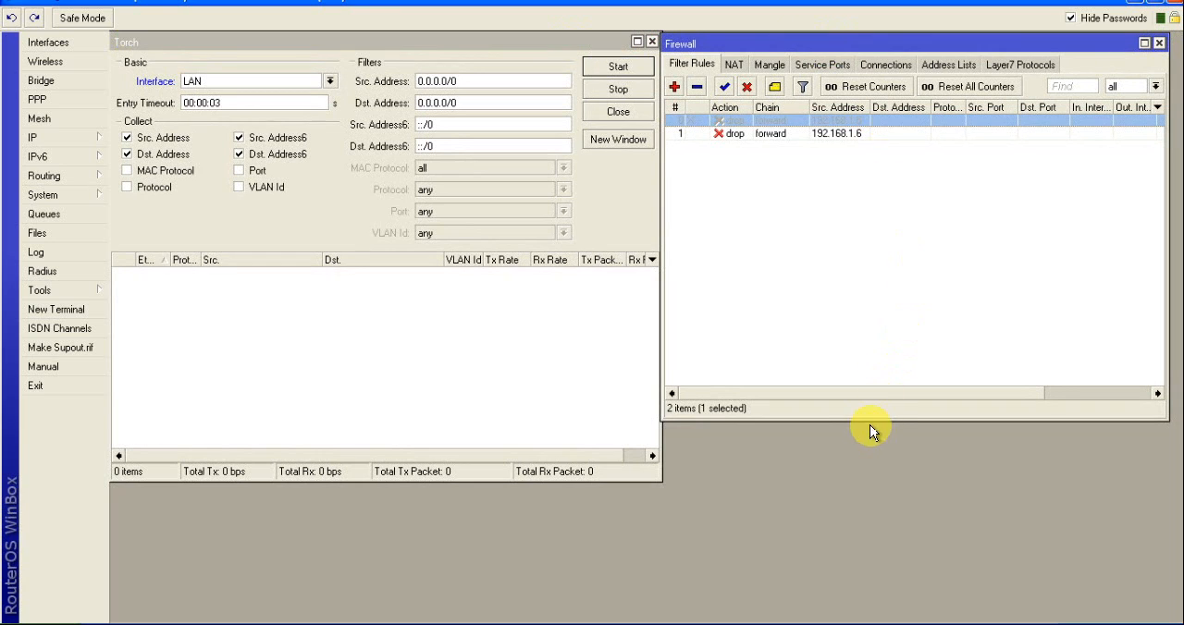
pyautogui.moveTo(867, 421); pyautogui.dragTo(859, 490)
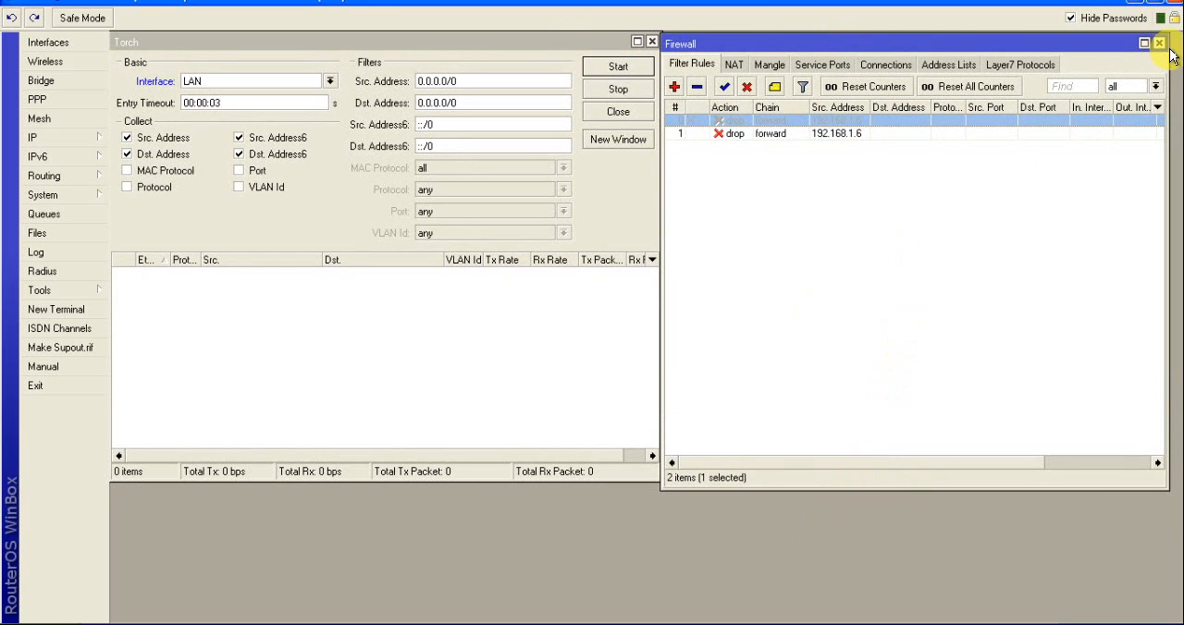